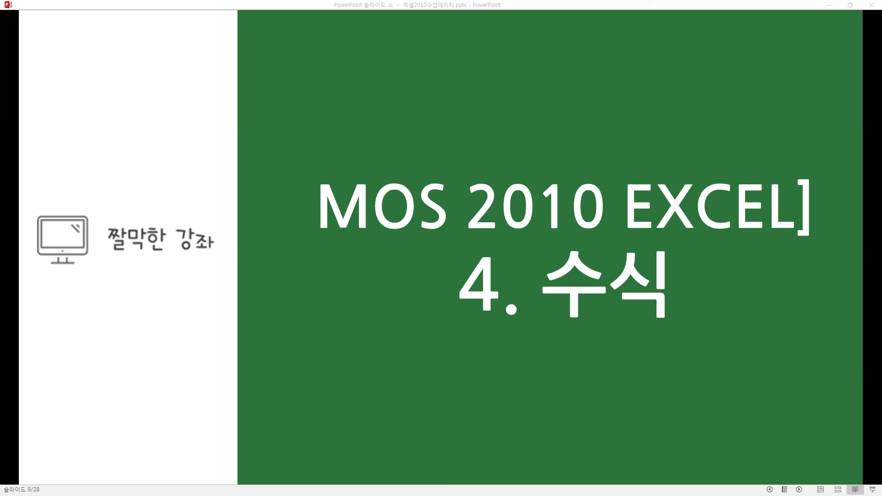
Step: Read task 1 on the 4-1 함수 slide, underlining the L6셀 and 수박 전체 거래 수 wording in temporary ink
left_click(567, 157)
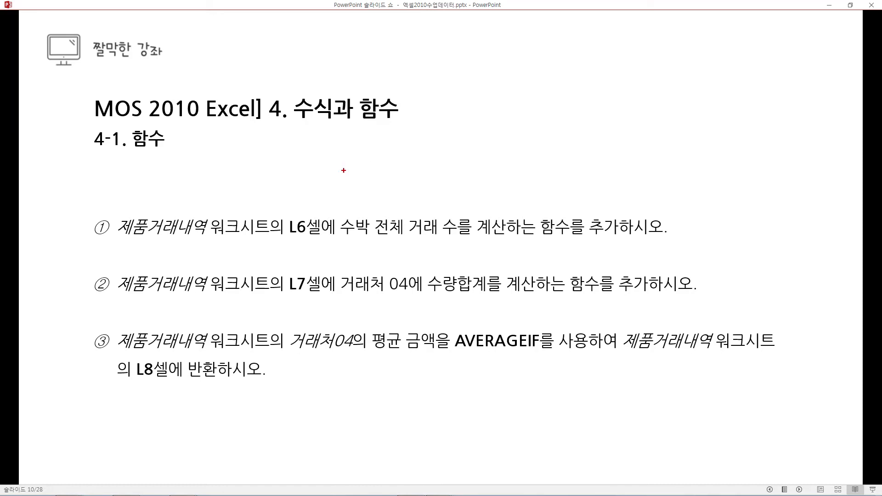
left_click_drag(275, 240, 464, 239)
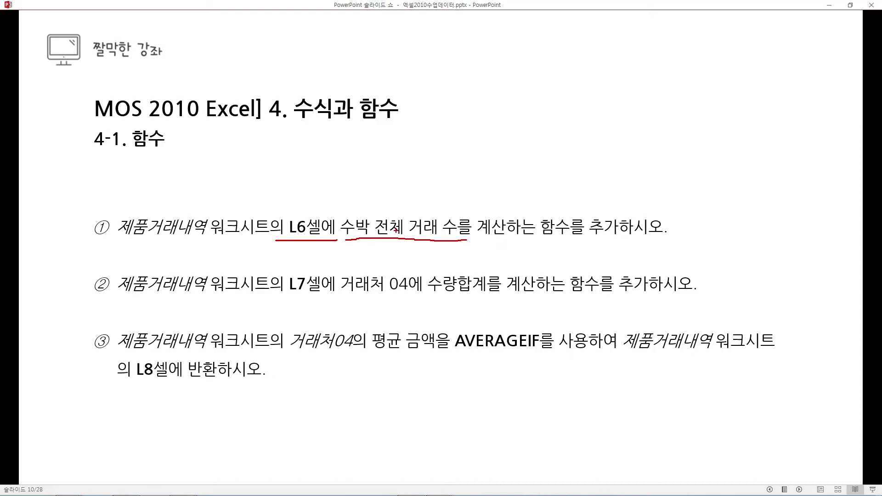
mouse_move(345, 240)
left_mouse_down()
mouse_move(335, 225)
mouse_move(346, 210)
mouse_move(372, 215)
left_mouse_up()
key("e")
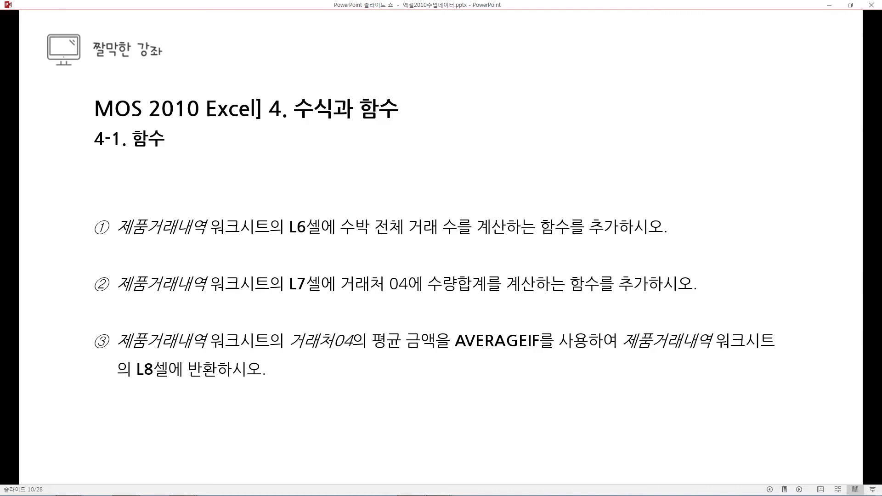
left_click(665, 214)
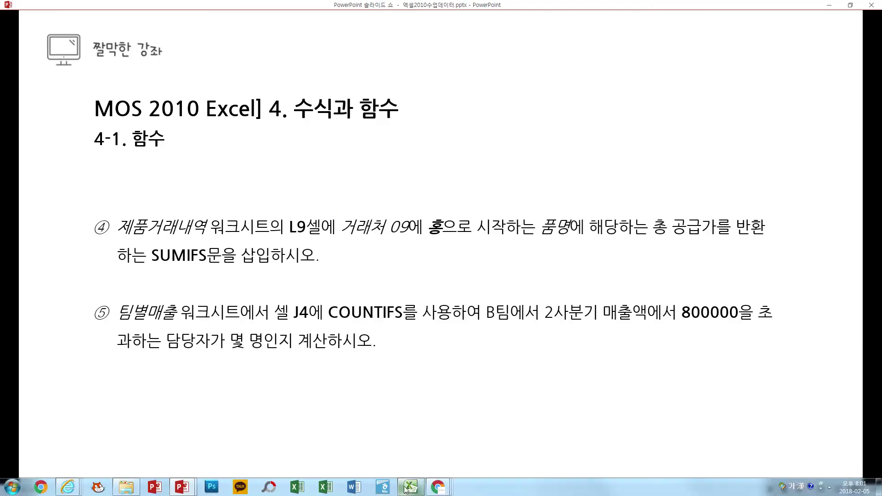
Step: Switch to the 4-수식.xlsx workbook in Excel, start a COUNTIF formula in cell L6, and open its function arguments
left_click(408, 488)
left_click(201, 308)
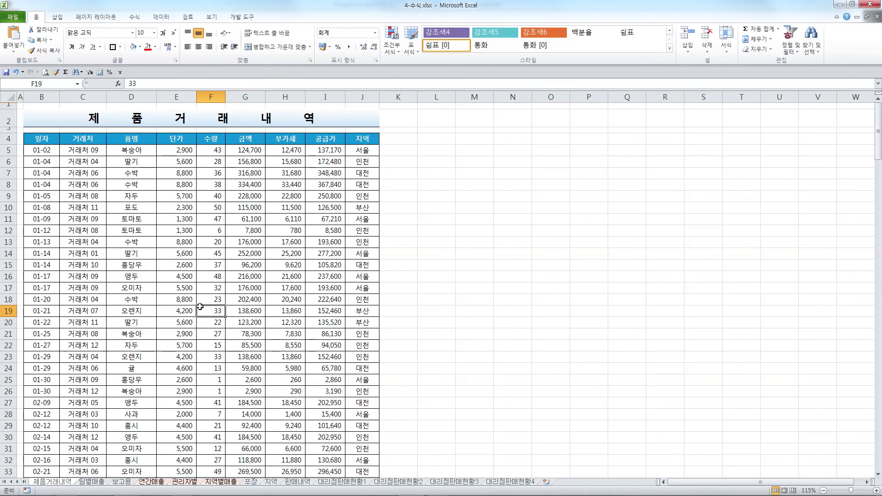
left_click(432, 158)
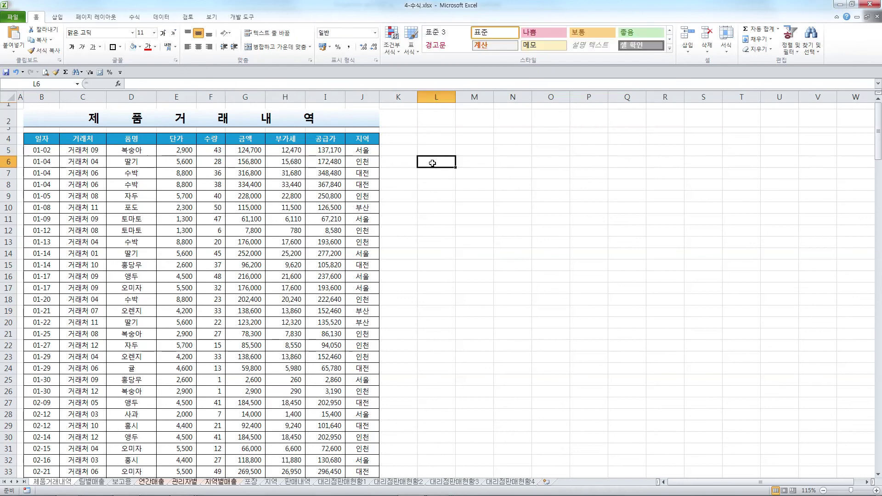
type("=")
type("count")
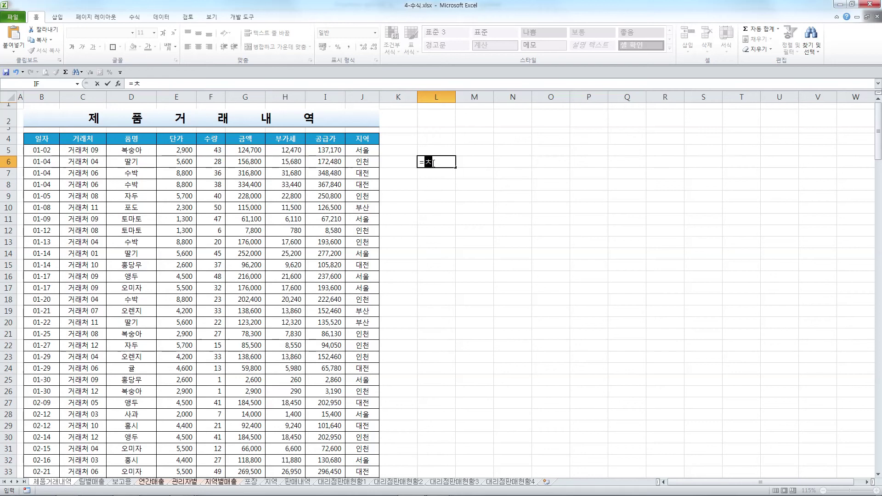
type("if")
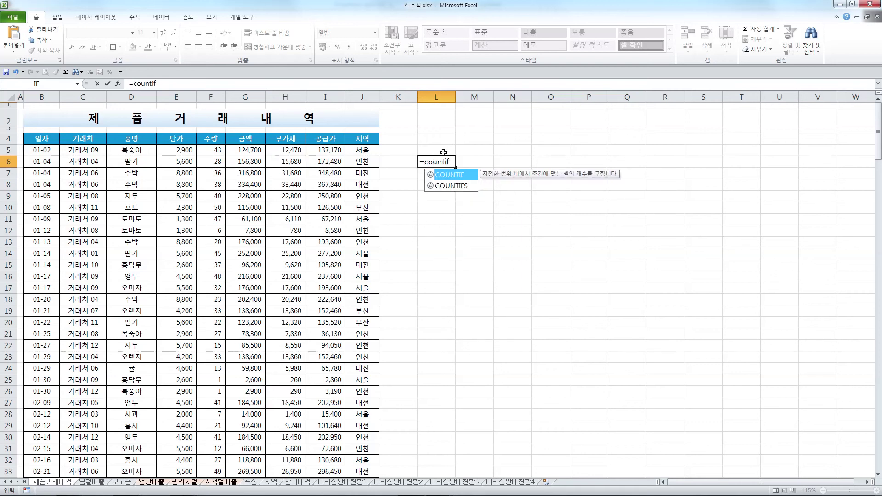
double_click(452, 175)
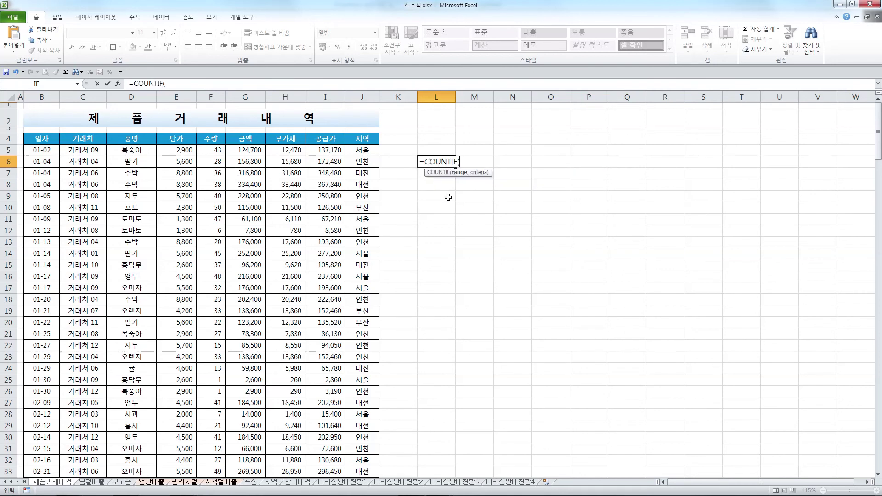
left_click(118, 84)
left_click_drag(429, 188, 513, 167)
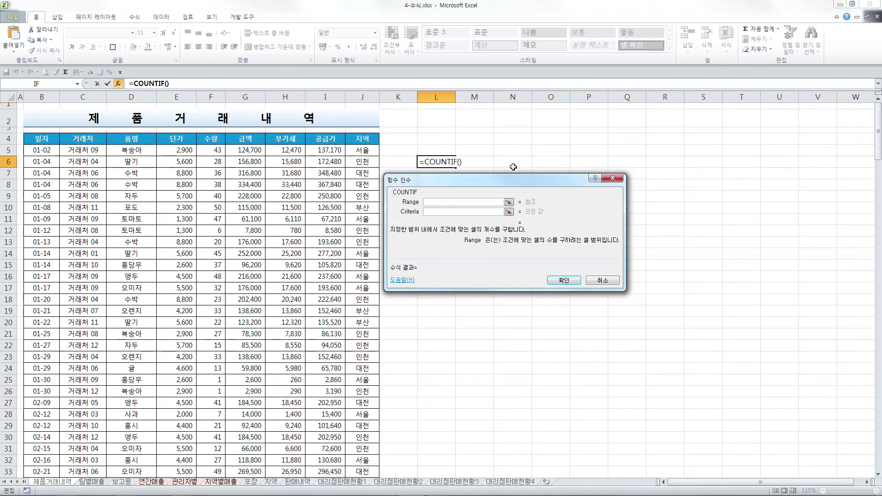
Step: Set the COUNTIF range to the 품명 data in D5:D204
left_click(130, 151)
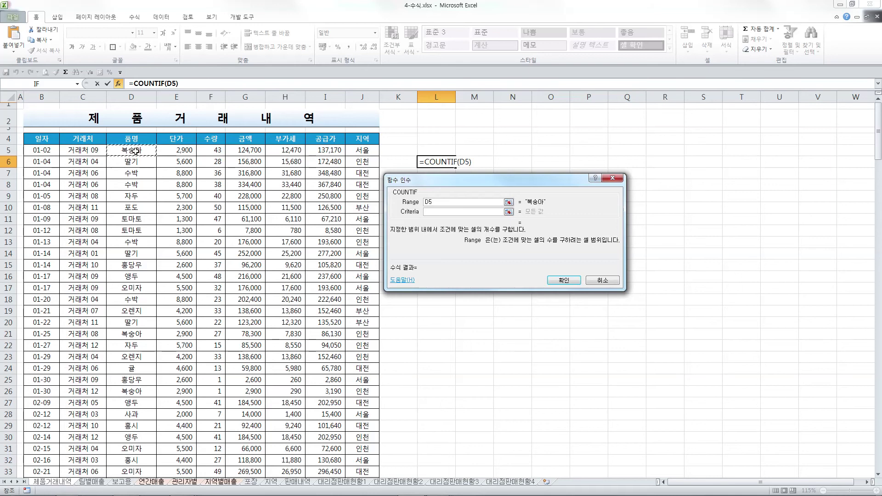
key("ctrl+shift+Down")
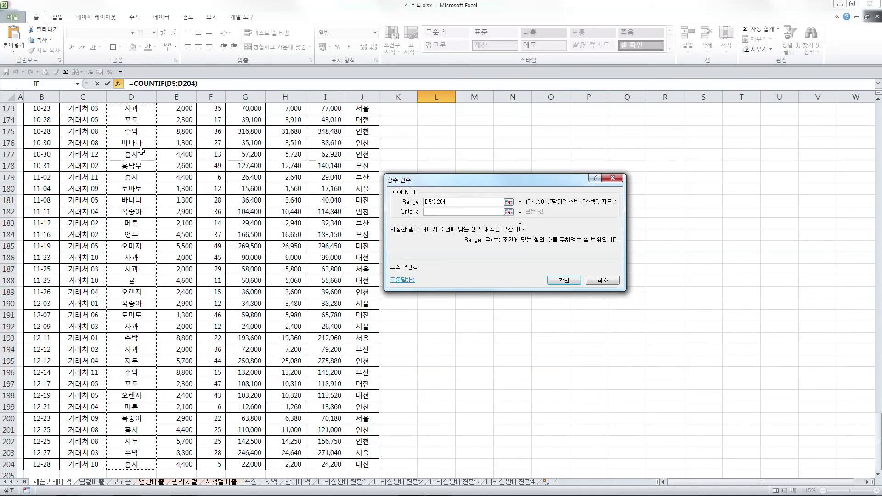
scroll(138, 153, "up", 20)
scroll(138, 152, "up", 11)
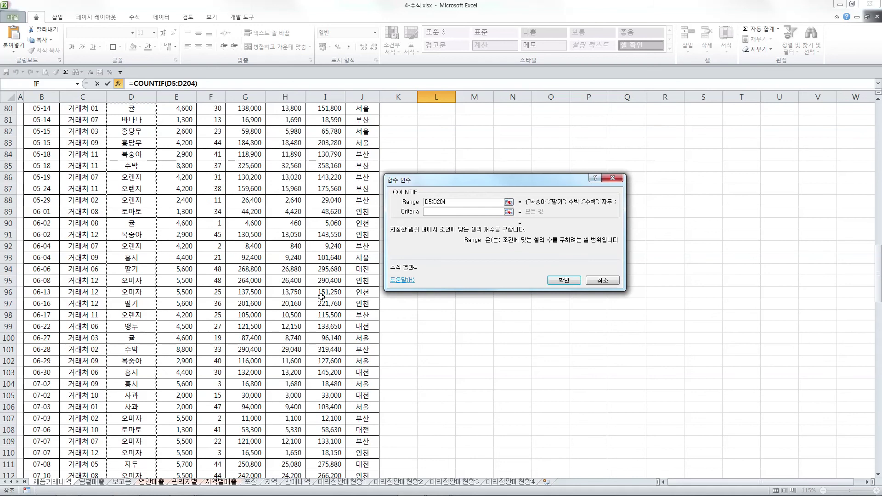
left_click_drag(878, 276, 878, 128)
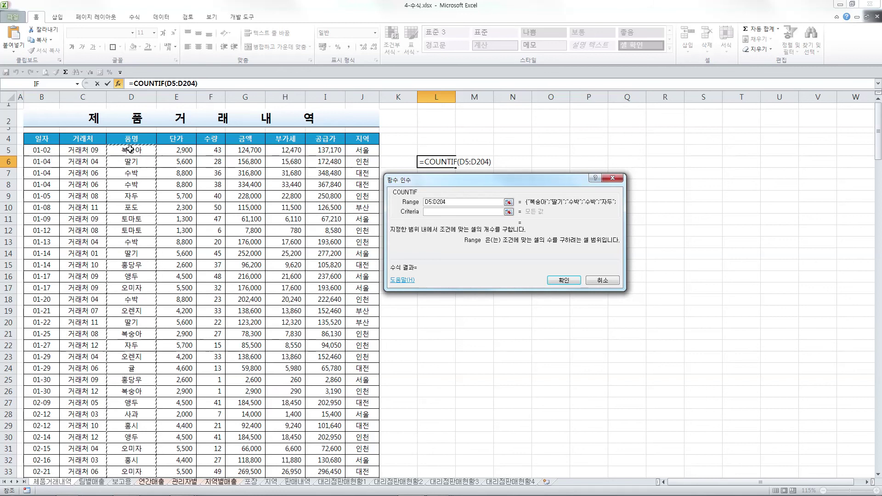
left_click(143, 149)
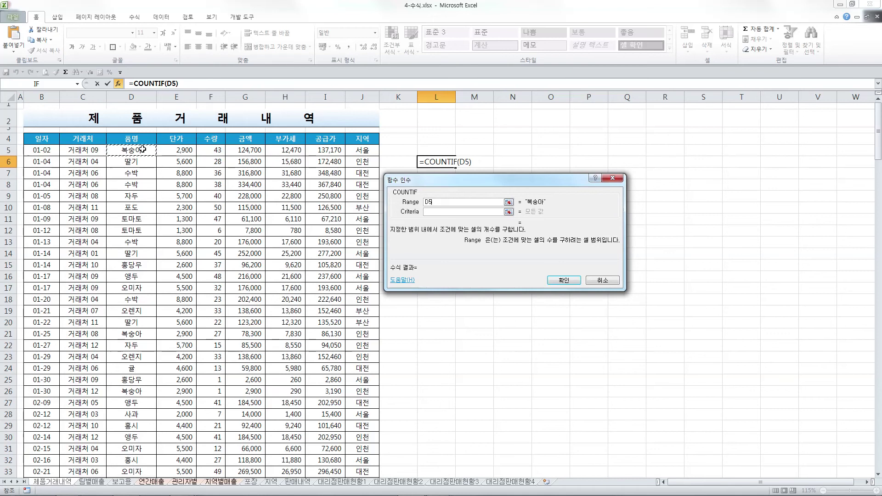
key("ctrl+shift+Down")
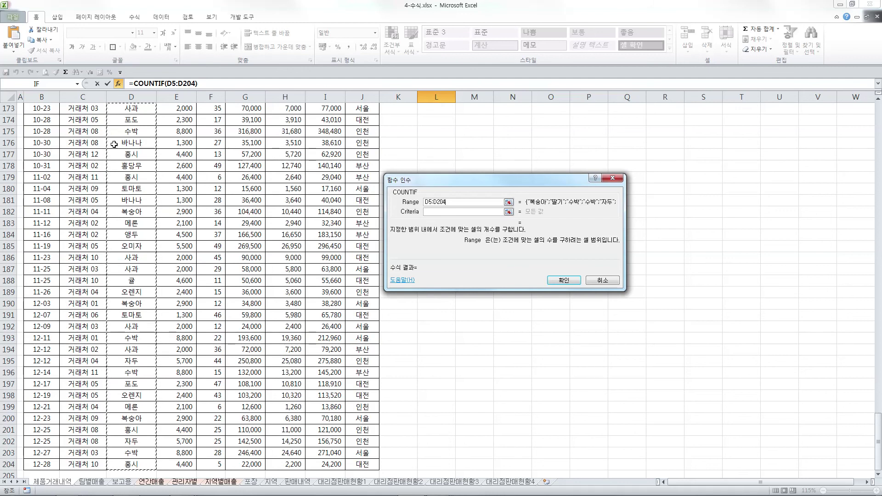
Step: Set the COUNTIF criteria to "수박" and confirm the formula
left_click(434, 211)
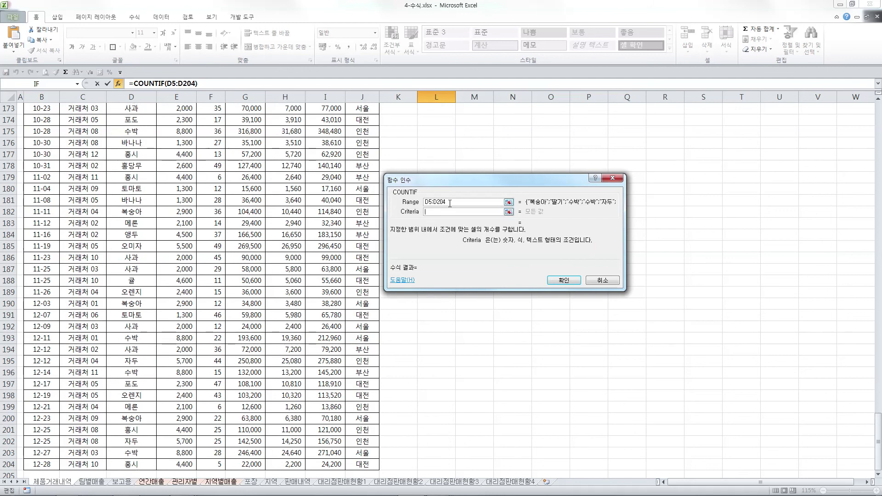
type("\"")
type("tn")
key("BackSpace")
key("BackSpace")
type("수박\"")
left_click(564, 280)
scroll(312, 205, "up", 2)
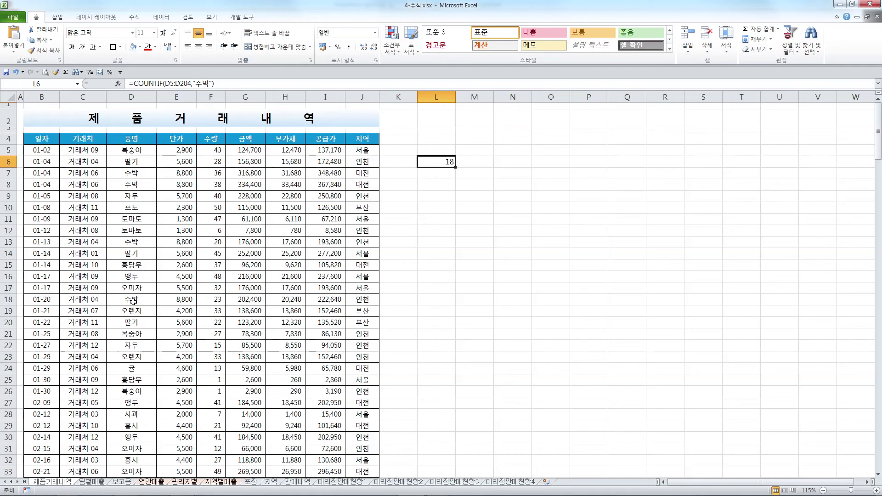
Step: Switch to the PowerPoint slide show and return to the 4-1 함수 slide with tasks 1 to 3
key("alt+Tab")
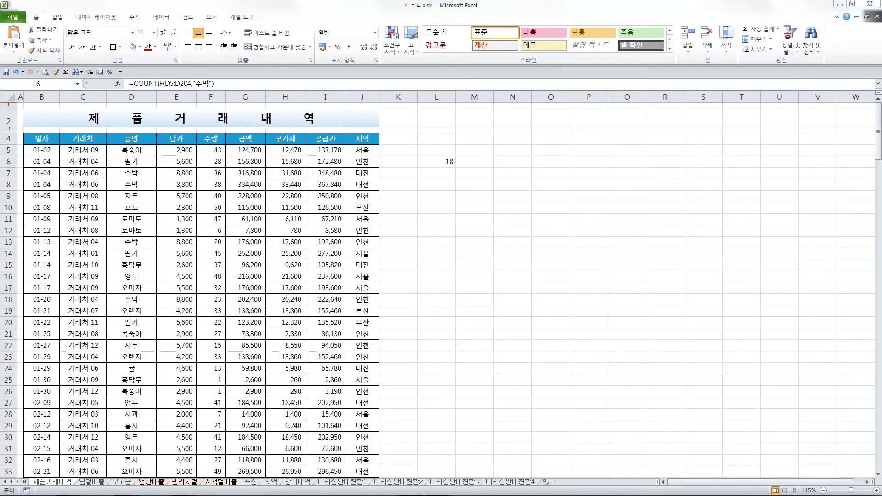
left_click(414, 487)
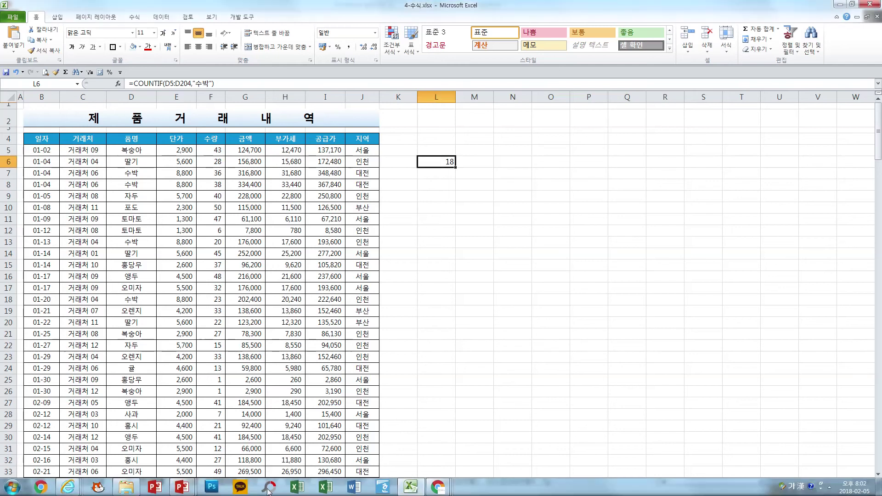
mouse_move(175, 487)
left_click(257, 467)
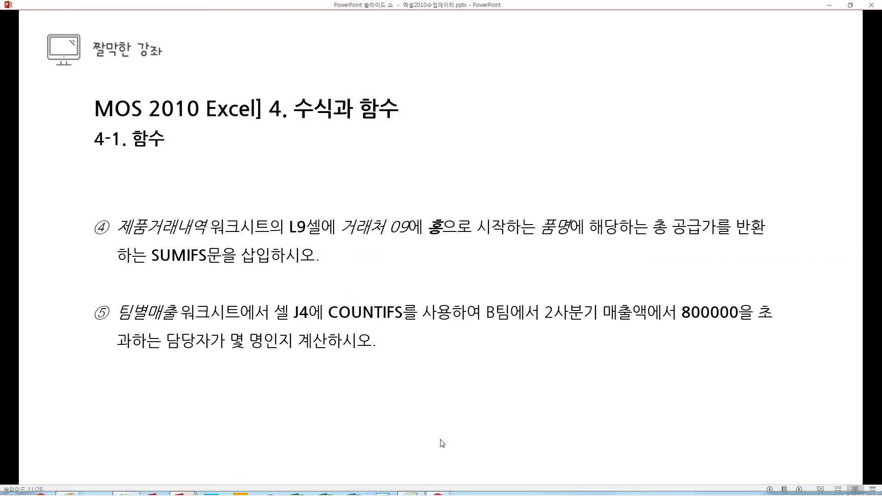
scroll(448, 427, "up", 1)
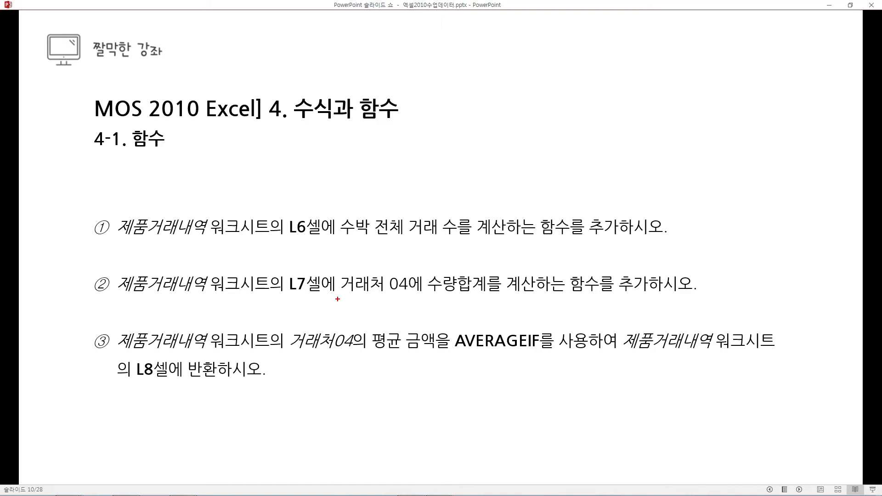
Step: Mark L7, 거래처 04 and 수량합계 in task 2 with ink, handwrite "sumif( )" above it, and erase all ink
left_click_drag(338, 297, 405, 297)
left_click_drag(334, 272, 334, 269)
mouse_move(409, 267)
left_mouse_down()
mouse_move(452, 300)
mouse_move(491, 299)
left_mouse_up()
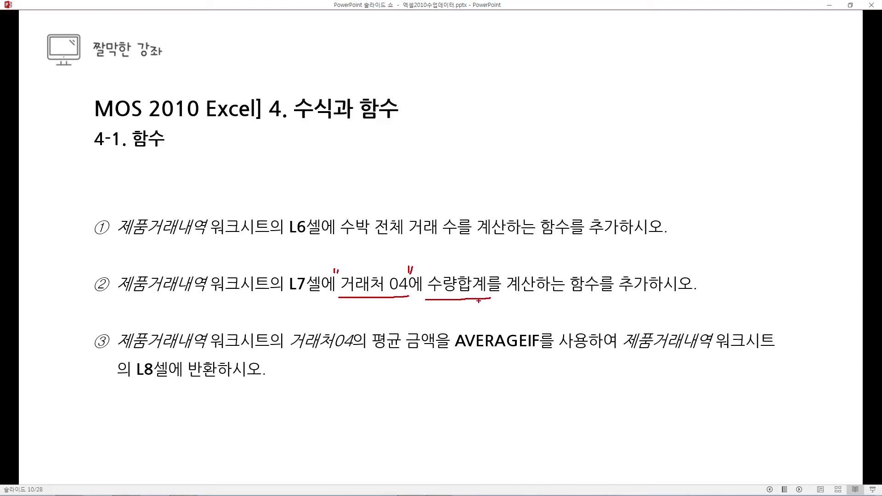
left_click_drag(458, 302, 489, 301)
mouse_move(514, 249)
left_mouse_down()
mouse_move(498, 263)
mouse_move(533, 249)
mouse_move(535, 259)
mouse_move(556, 252)
mouse_move(560, 265)
mouse_move(573, 260)
left_mouse_up()
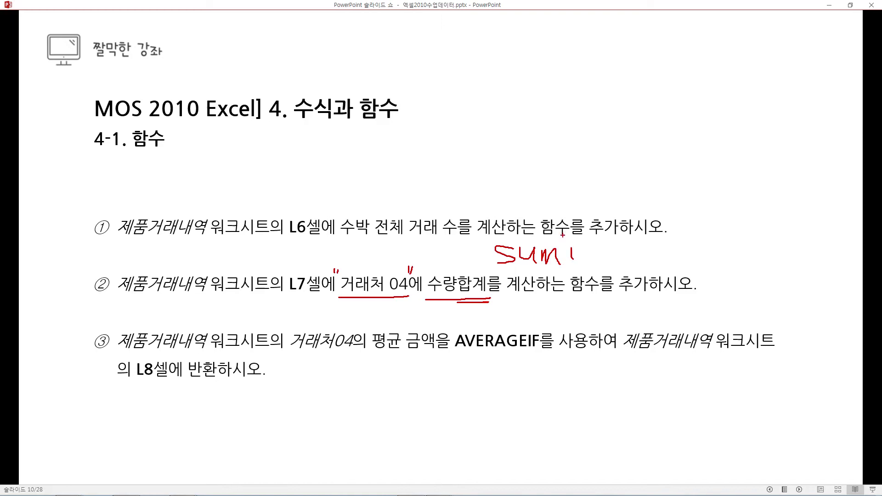
left_click(570, 238)
mouse_move(598, 225)
left_mouse_down()
mouse_move(585, 235)
mouse_move(584, 264)
mouse_move(595, 249)
mouse_move(609, 264)
left_mouse_up()
left_click_drag(673, 240, 671, 268)
left_click_drag(288, 296, 323, 299)
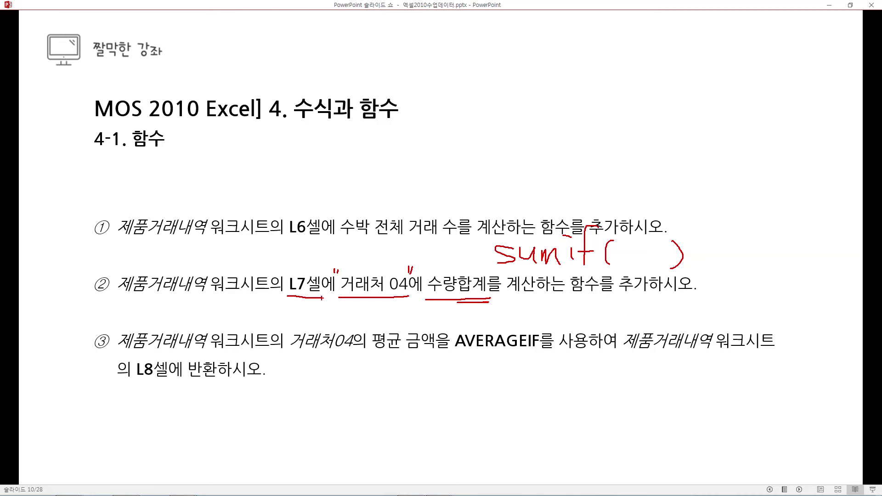
key("e")
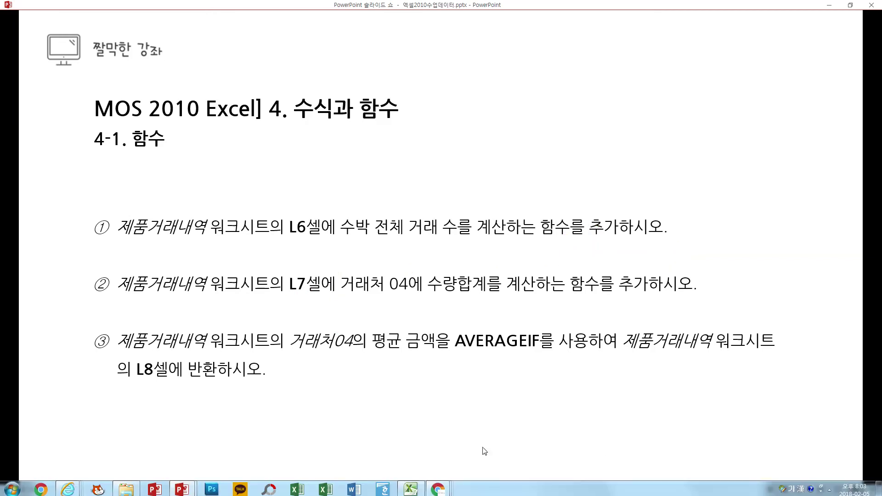
Step: Switch back to the Excel workbook, start a SUMIF formula in cell L7, and open its function arguments
left_click(482, 450)
left_click(411, 486)
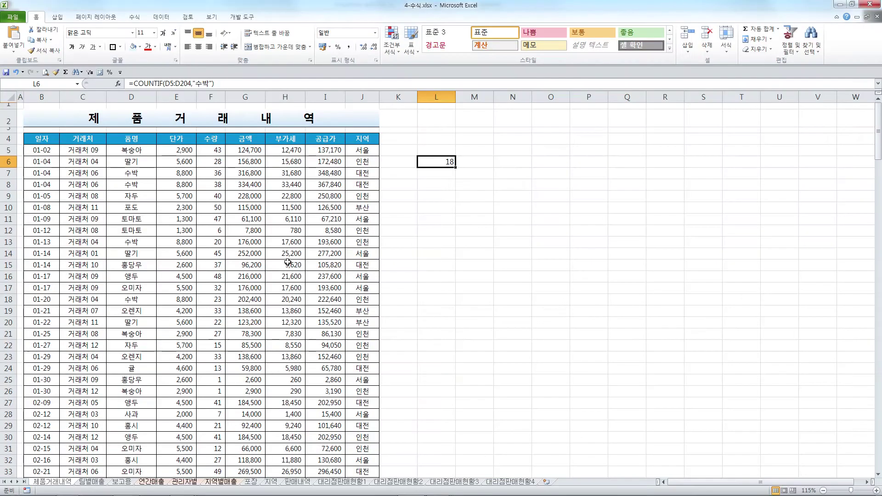
left_click(464, 182)
left_click(439, 174)
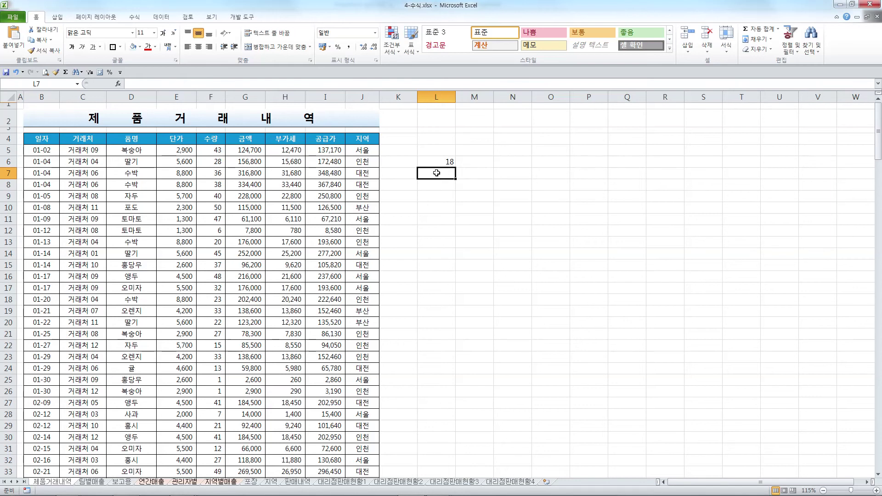
type("=녀")
key("BackSpace")
key("BackSpace")
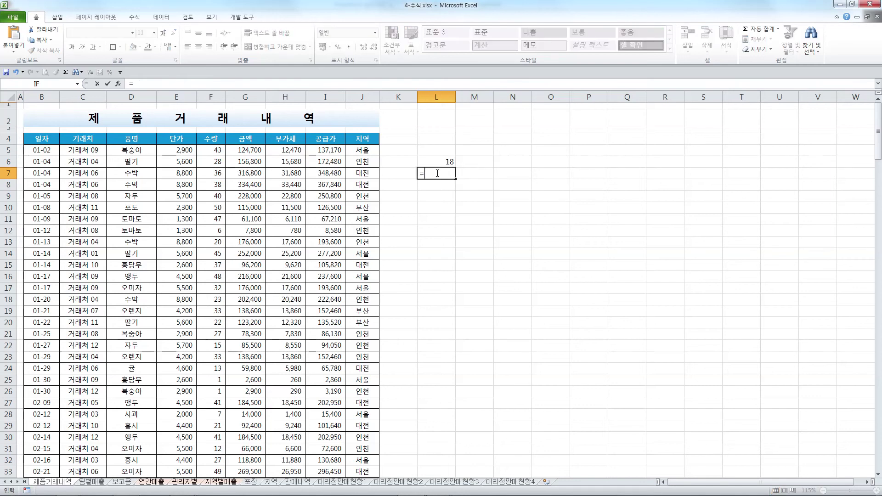
type("sumi")
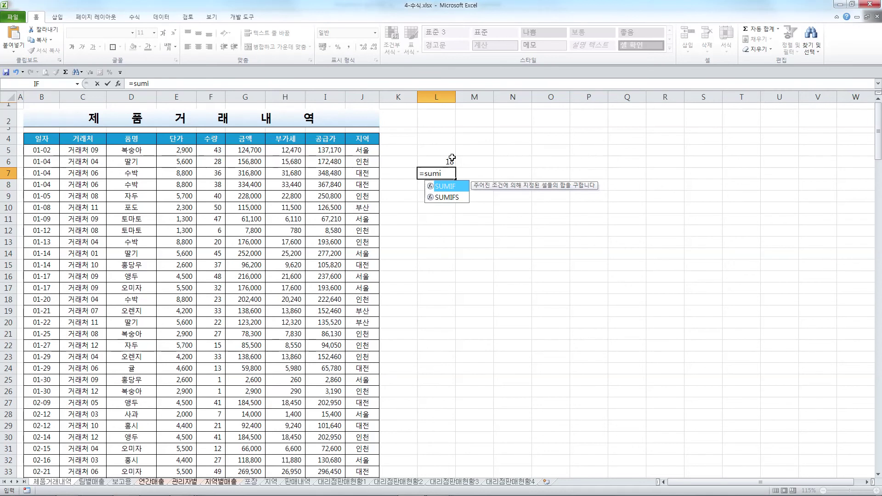
double_click(445, 187)
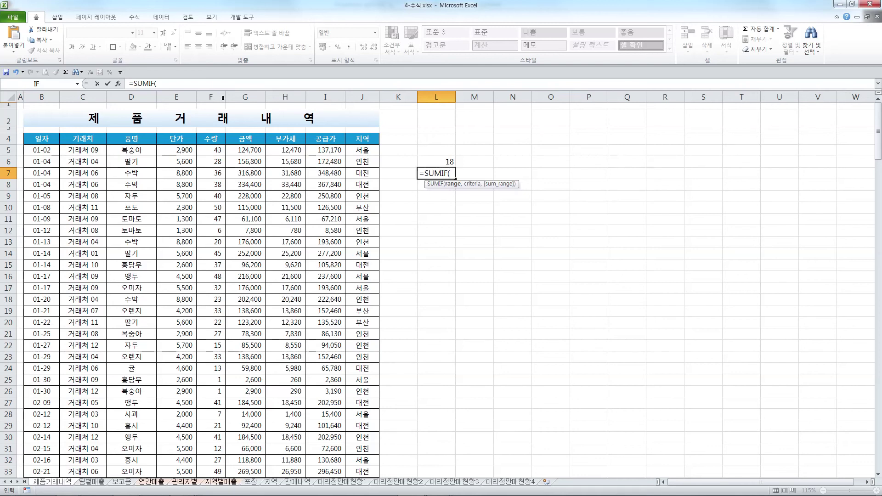
left_click(118, 87)
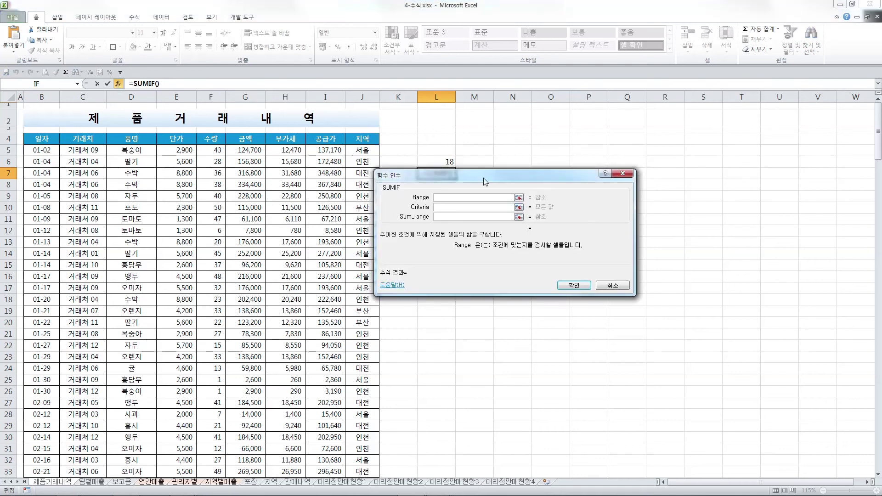
left_click_drag(484, 178, 479, 203)
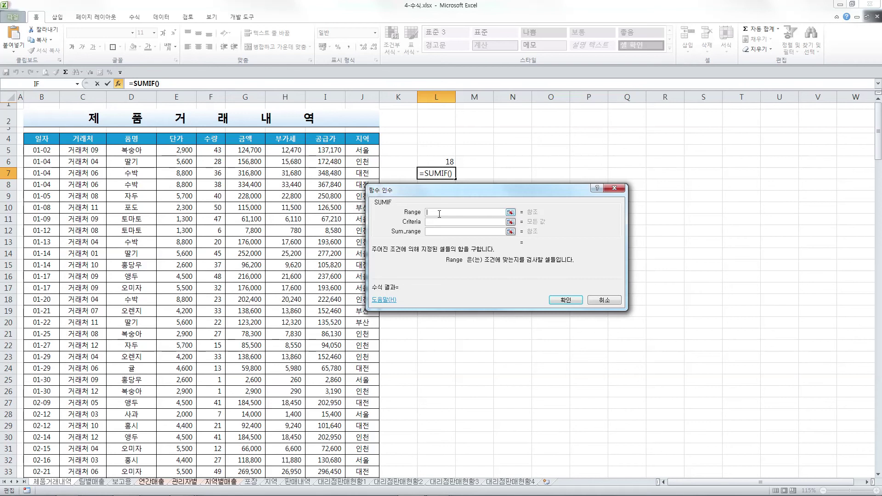
Step: Set the SUMIF range to C5:C204 and its criteria to "거래처 04"
left_click(83, 150)
key("ctrl+shift+Down")
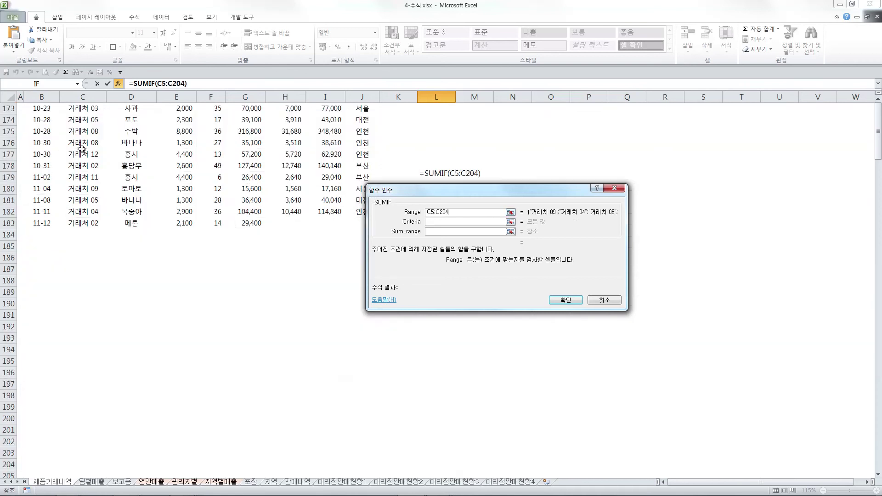
left_click(442, 222)
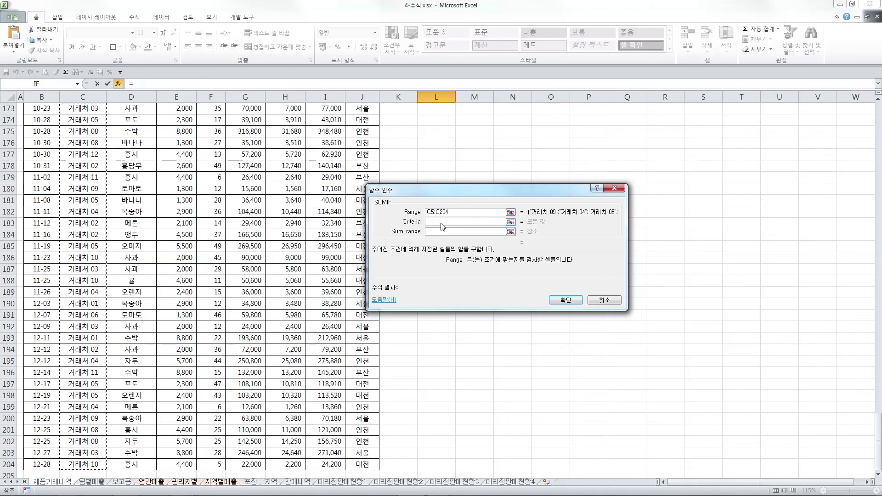
type("\"거래처")
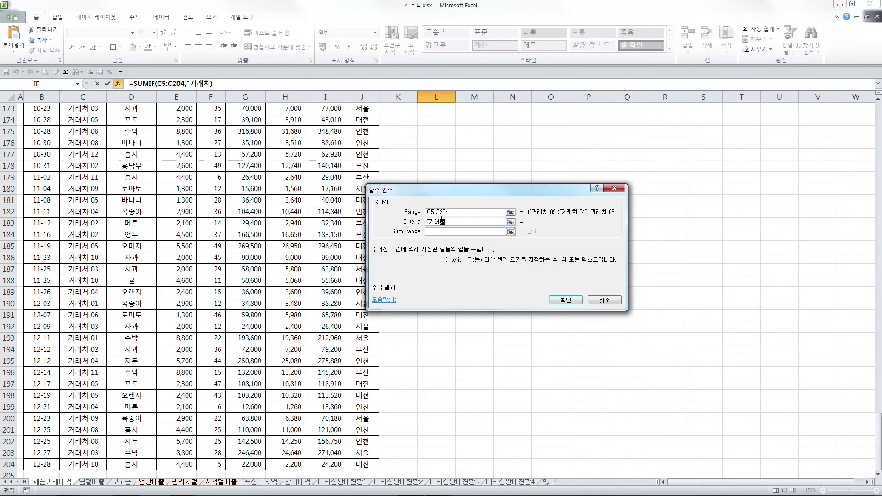
type(" 04\"")
Step: Set the SUMIF sum range to the 수량 cells F5:F204 and confirm the formula in L7
left_click(439, 232)
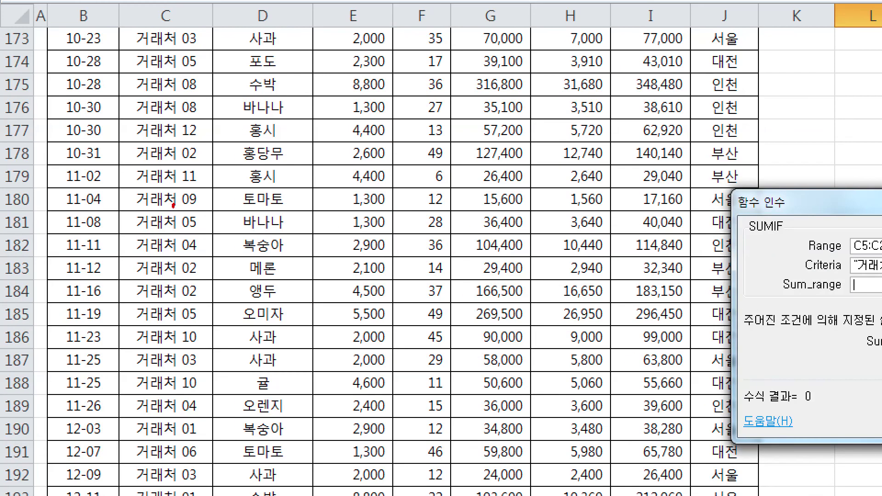
left_click_drag(173, 206, 183, 208)
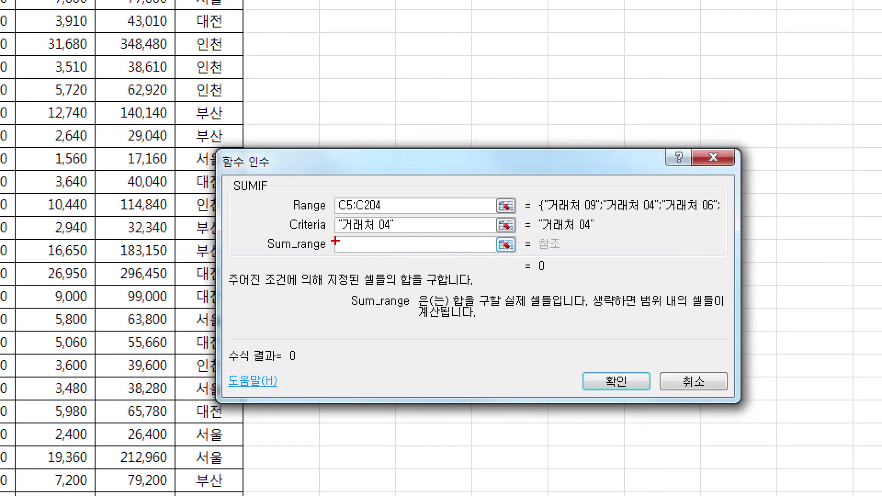
left_click_drag(335, 239, 400, 235)
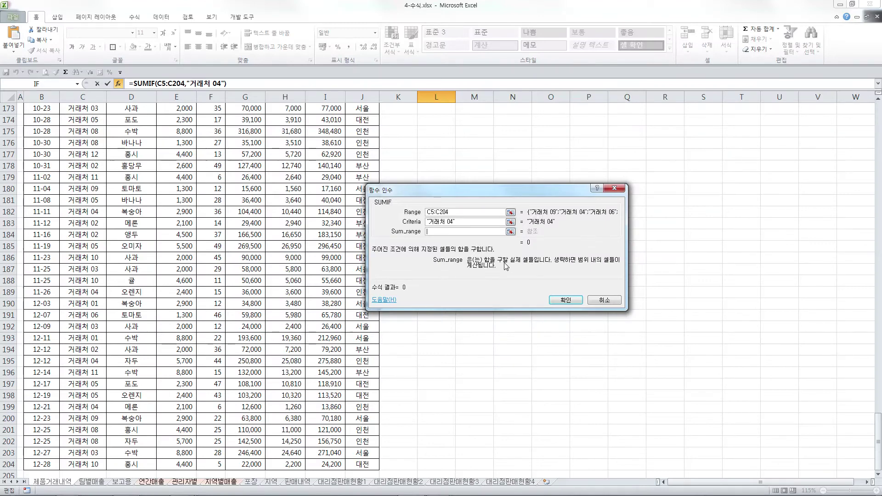
scroll(791, 215, "up", 17)
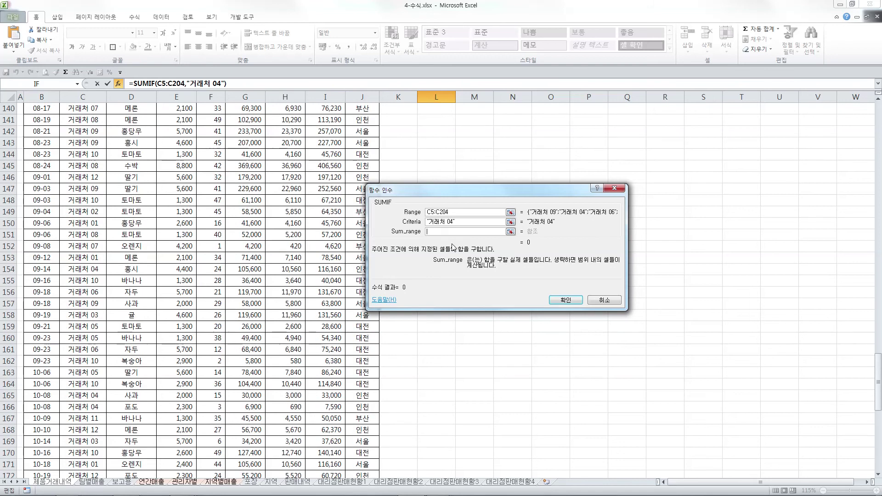
left_click_drag(878, 343, 864, 102)
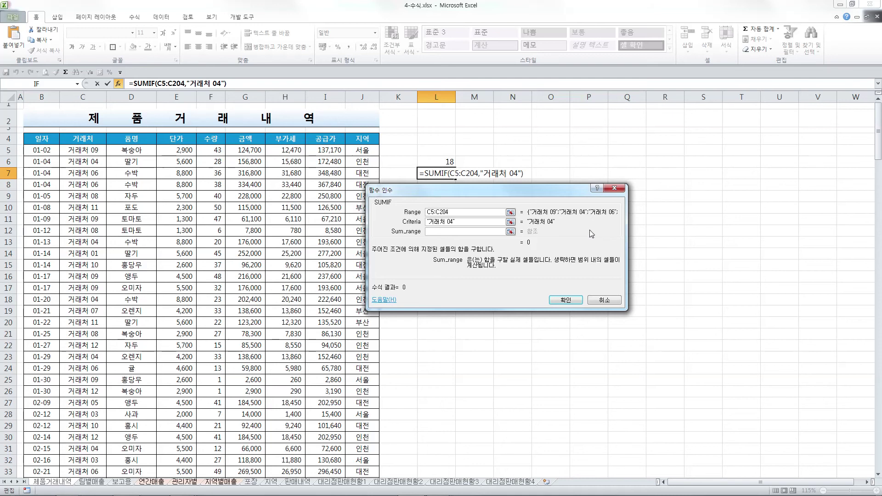
left_click(210, 152)
key("ctrl+shift+Down")
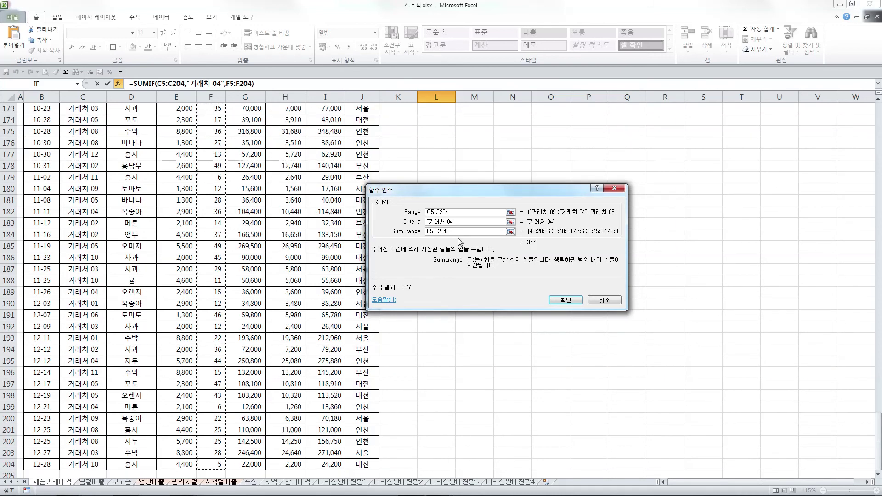
left_click(566, 300)
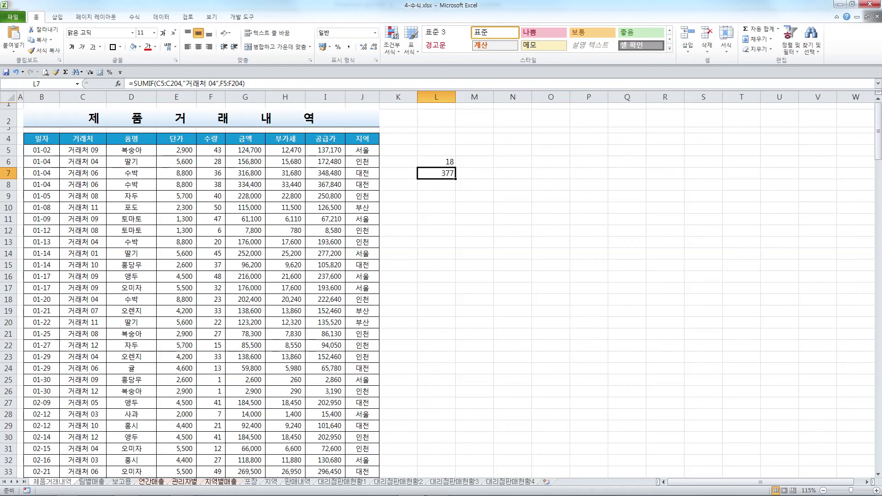
Step: Switch to the PowerPoint slide show, underline 거래처04, 평균 금액 and AVERAGEIF in task 3 with ink, and erase the ink
key("alt+Tab")
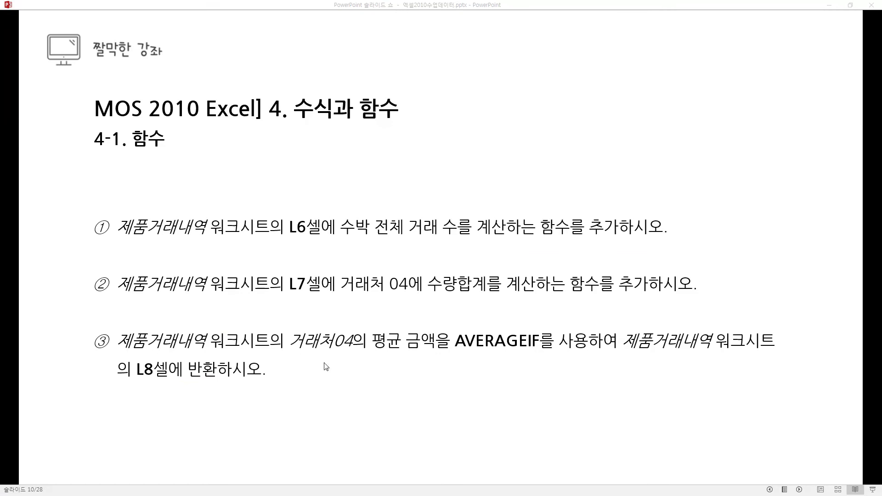
key("ctrl+p")
left_click_drag(282, 355, 560, 356)
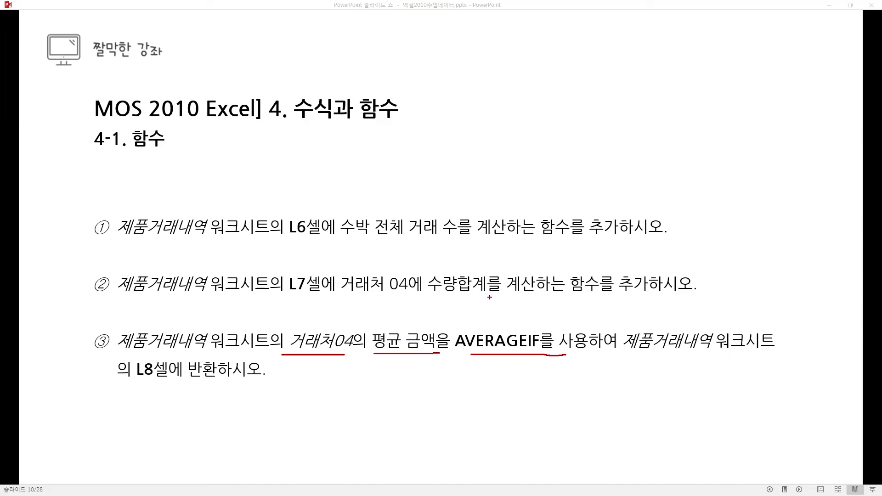
key("e")
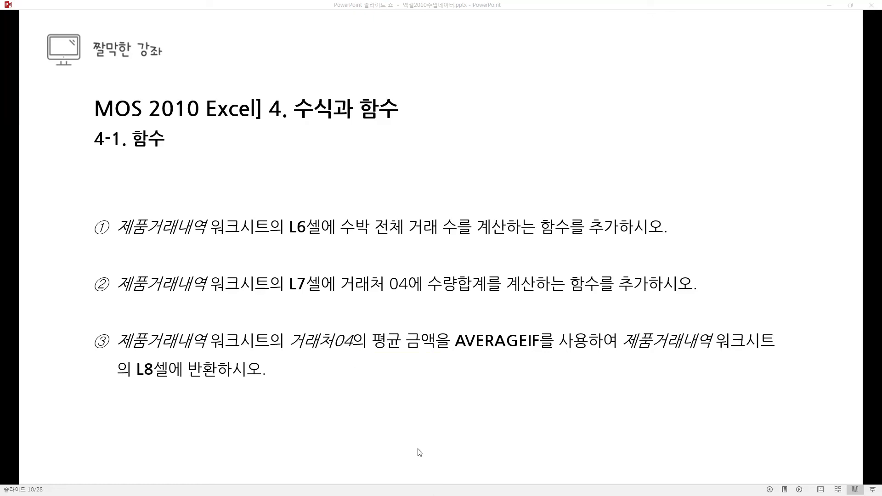
Step: Switch back to the Excel workbook, start an AVERAGEIF formula in cell L8, and open its function arguments
left_click(411, 488)
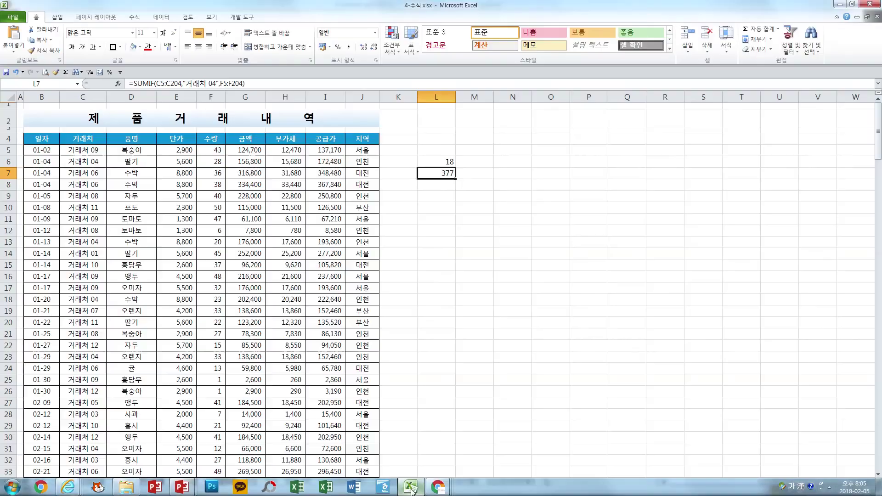
left_click(447, 187)
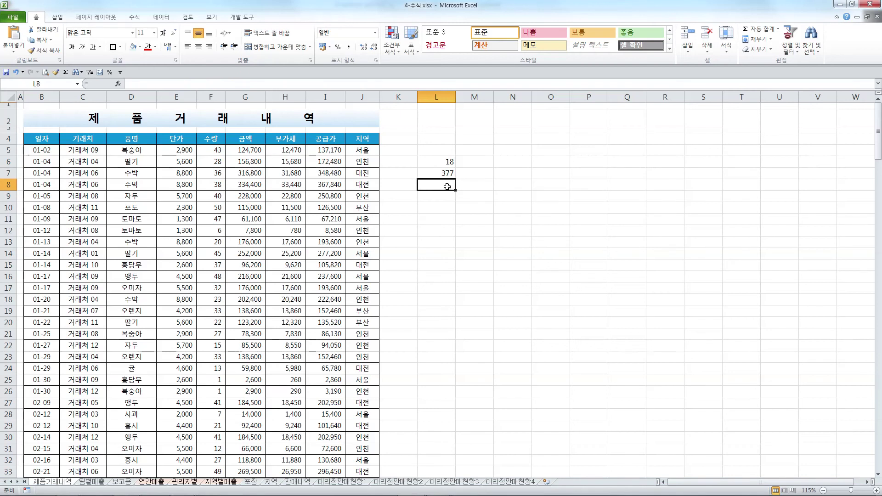
type("=")
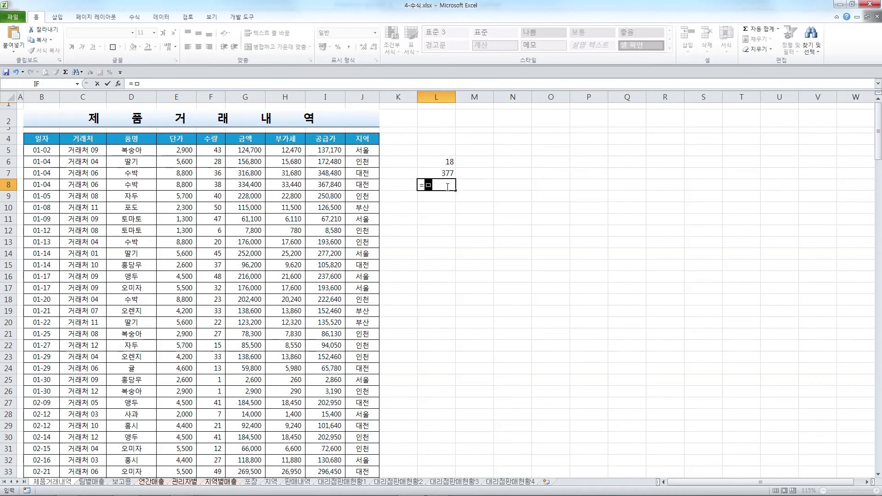
type("aver")
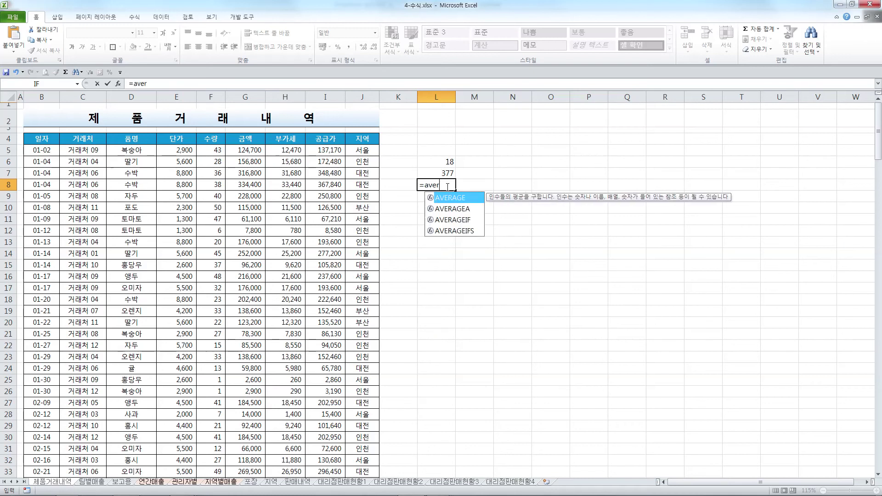
double_click(449, 219)
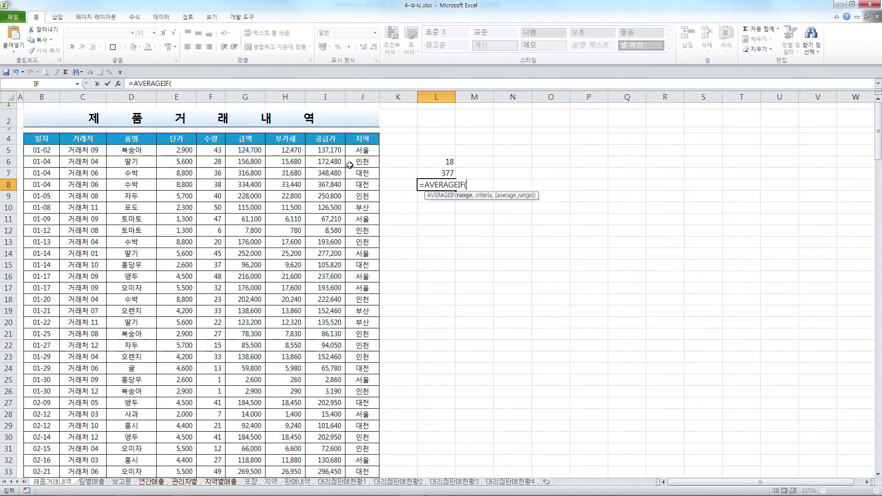
left_click(118, 84)
left_click_drag(490, 191, 426, 203)
Step: Set the AVERAGEIF range to C5:C204 and its criteria to "거래처 04"
left_click(75, 150)
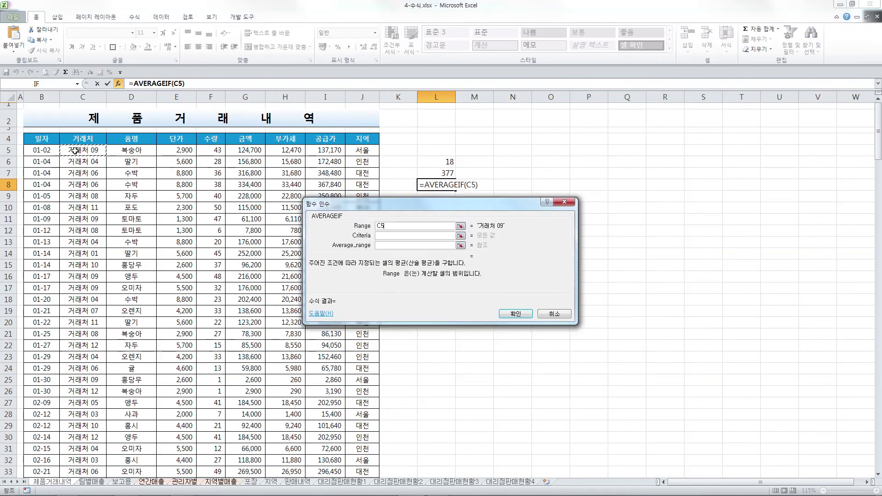
key("ctrl+shift+Down")
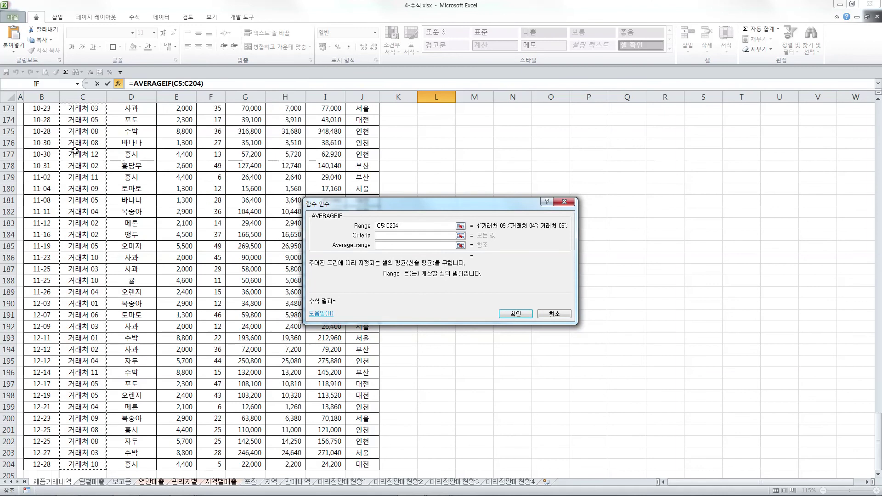
left_click(383, 236)
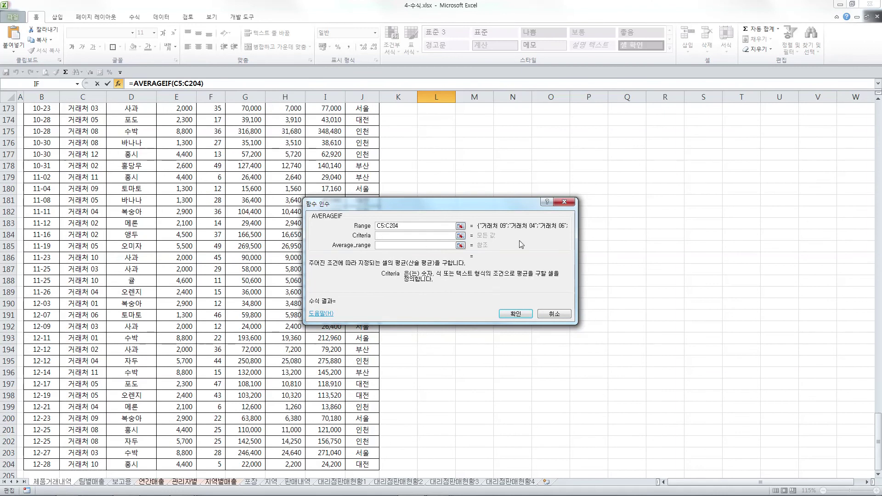
type("\"거래처 04:")
key("Tab")
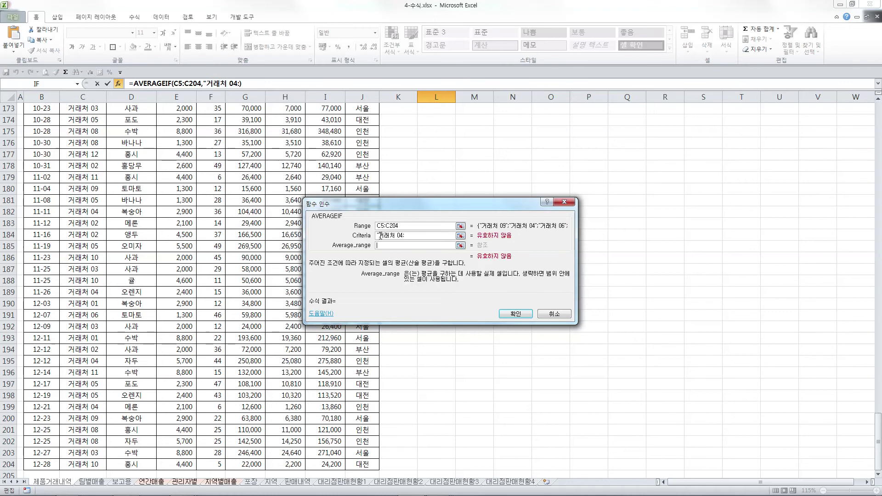
left_click(413, 234)
key("BackSpace")
type("\"")
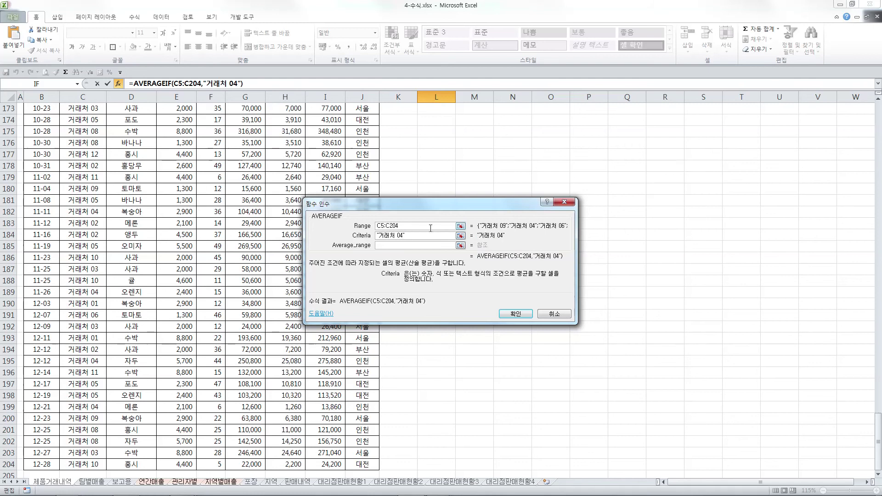
Step: Set the average range to the 금액 cells G5:G204 and confirm the AVERAGEIF formula in L8
key("Tab")
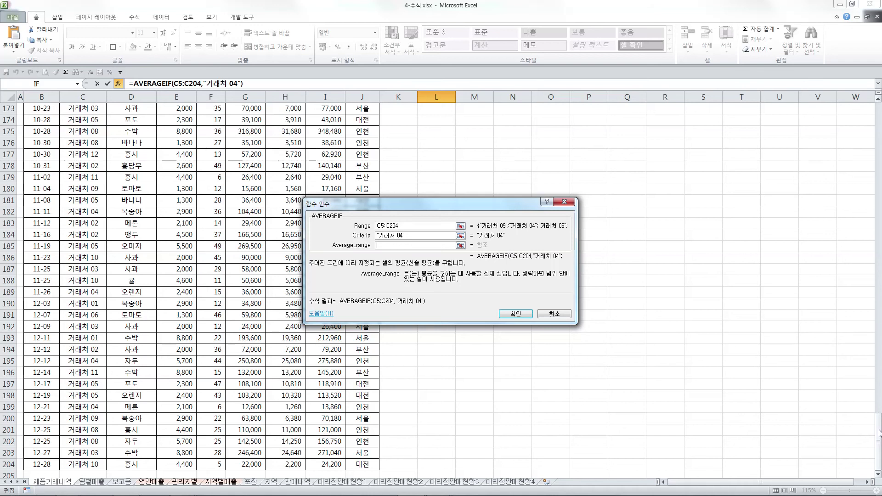
left_click_drag(878, 432, 878, 121)
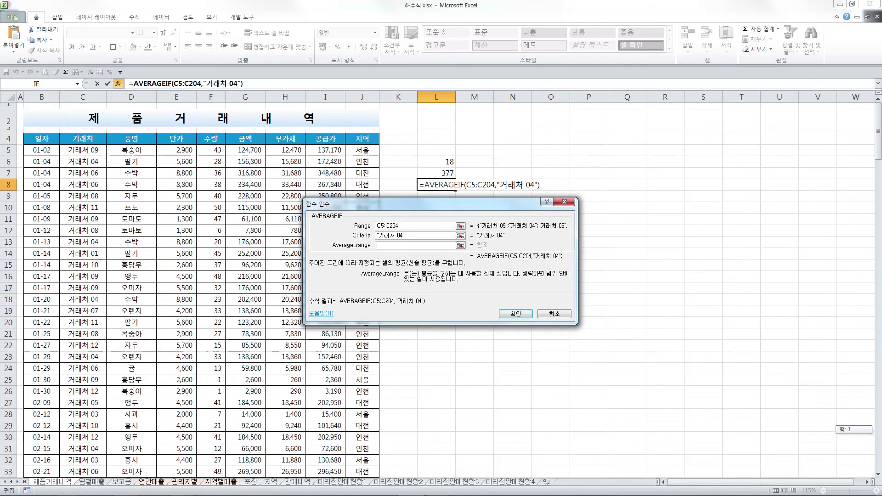
left_click(250, 149)
key("ctrl+shift+Down")
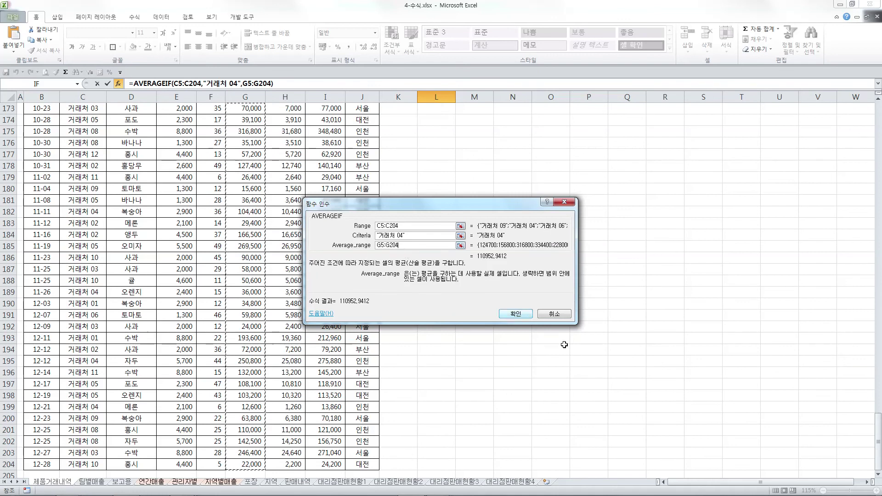
left_click(516, 314)
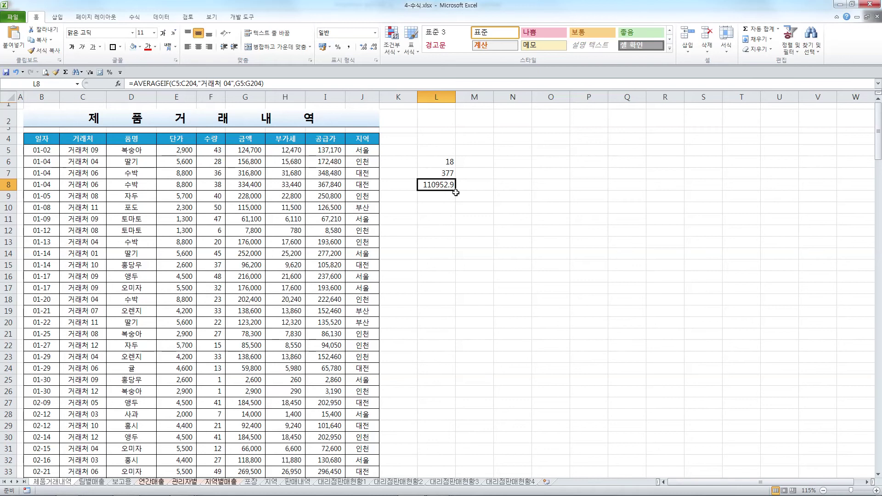
Step: Switch to the PowerPoint slide show and view the 4-1 함수 slide with tasks 4 and 5
key("alt+Tab")
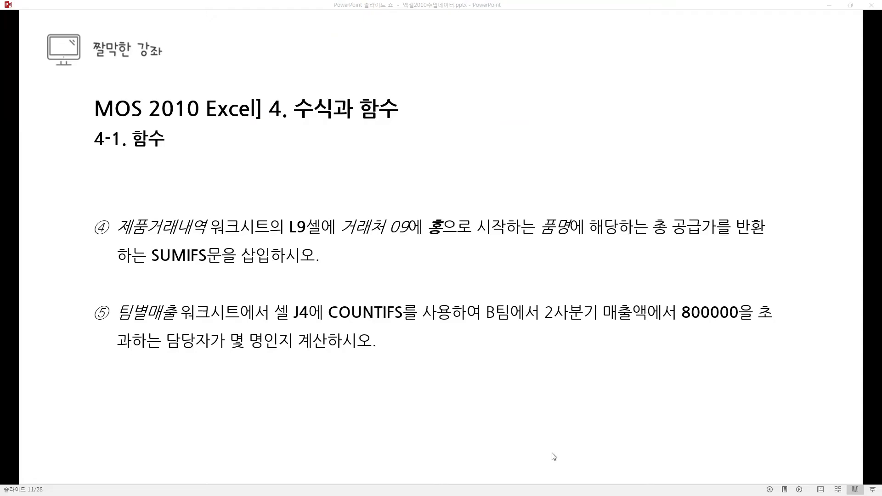
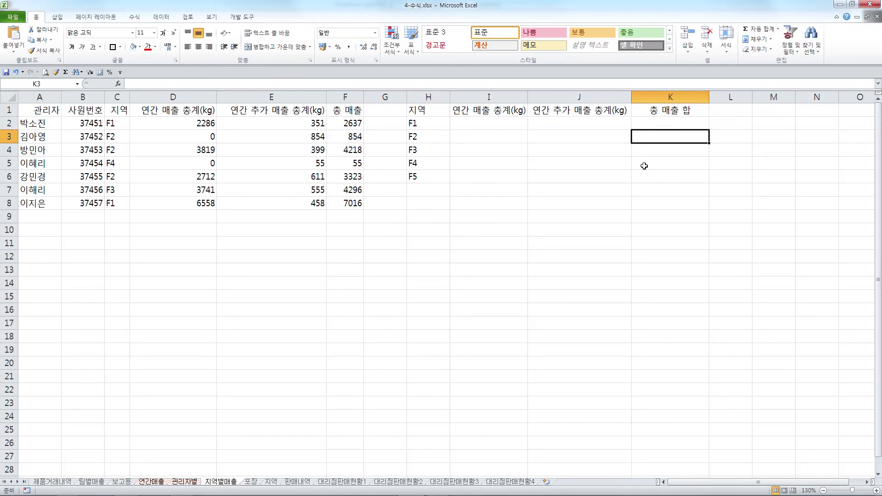
Step: Examine the empty 총 매출 합 cells and the repeated region codes in the 지역 column of the 지역별매출 sheet
left_click(674, 151)
left_click(672, 179)
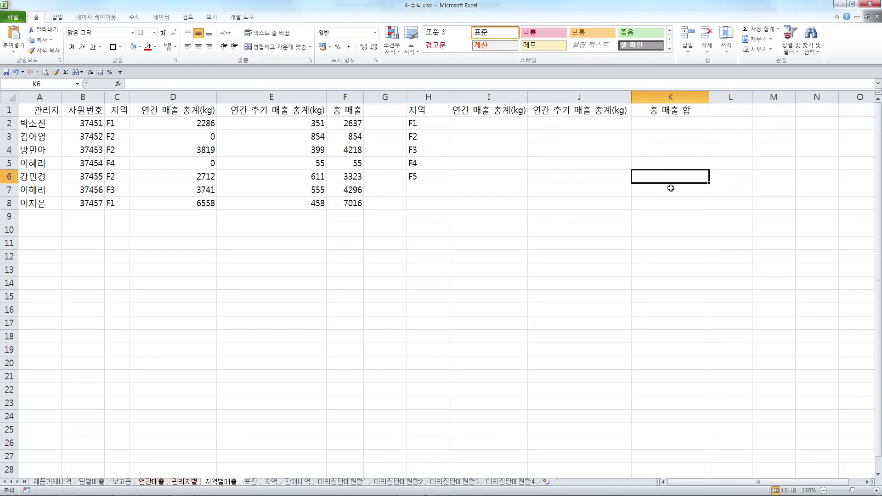
left_click(120, 124)
left_click(115, 139)
left_click(114, 153)
left_click(116, 137)
left_click(117, 148)
left_click(118, 139)
left_click(117, 150)
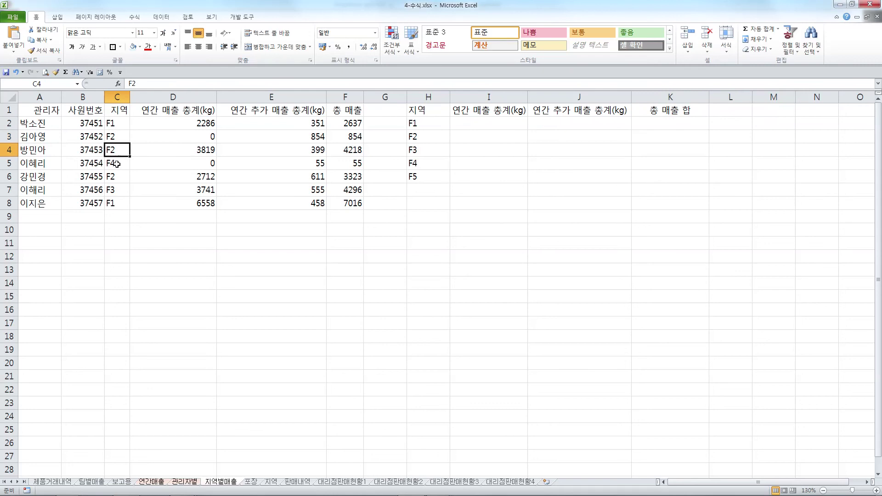
left_click(116, 178)
left_click(110, 123)
left_click(114, 202)
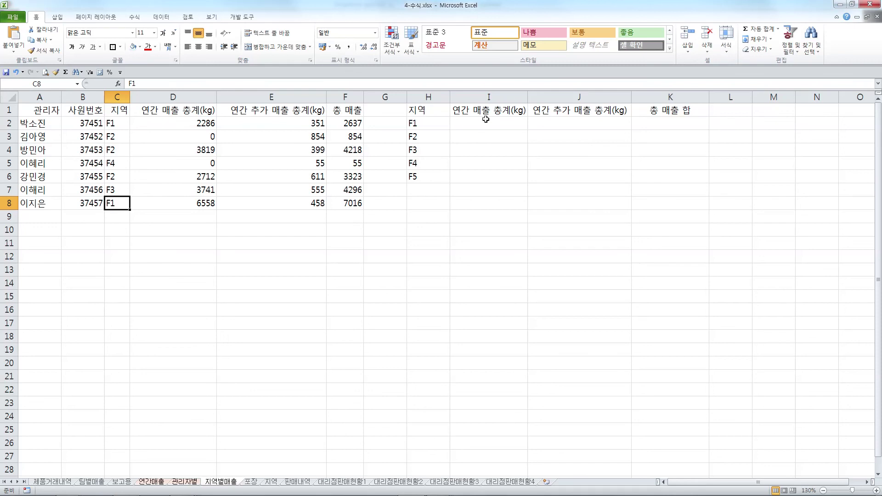
Step: Start a SUMIF function in K2 with its arguments dialog and set the range to the region cells C2:C8
left_click(675, 127)
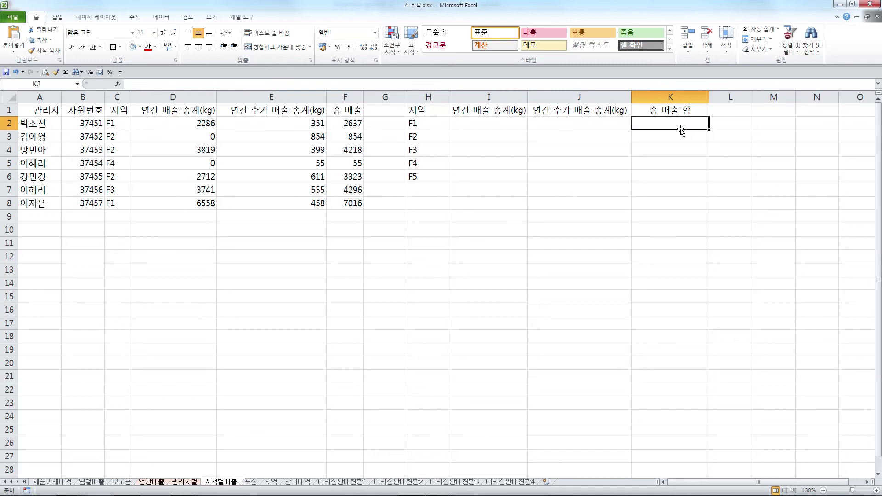
type("=")
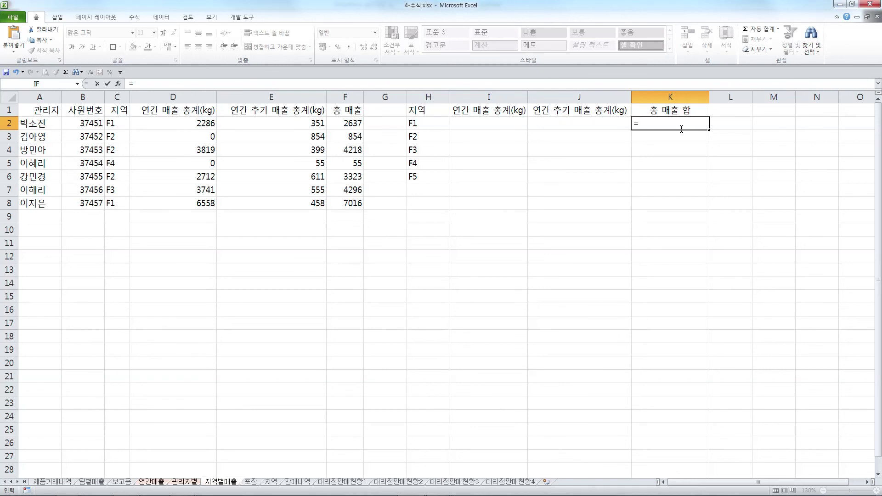
type("sumif")
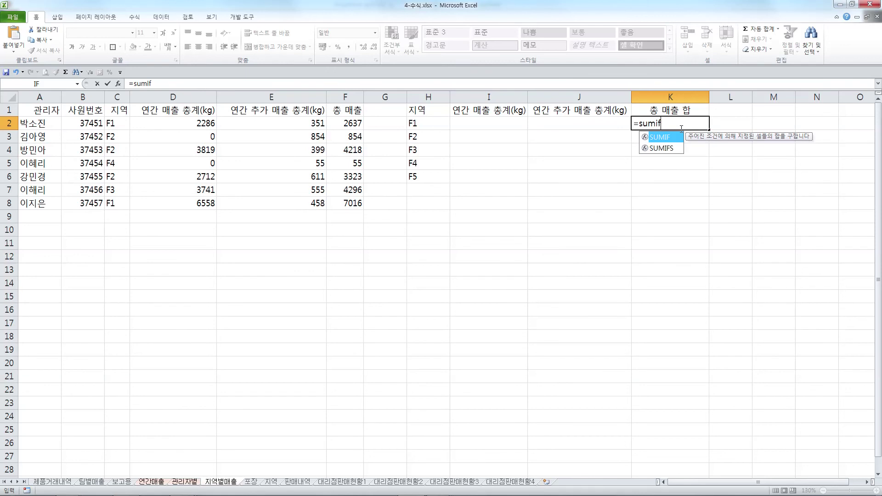
double_click(660, 137)
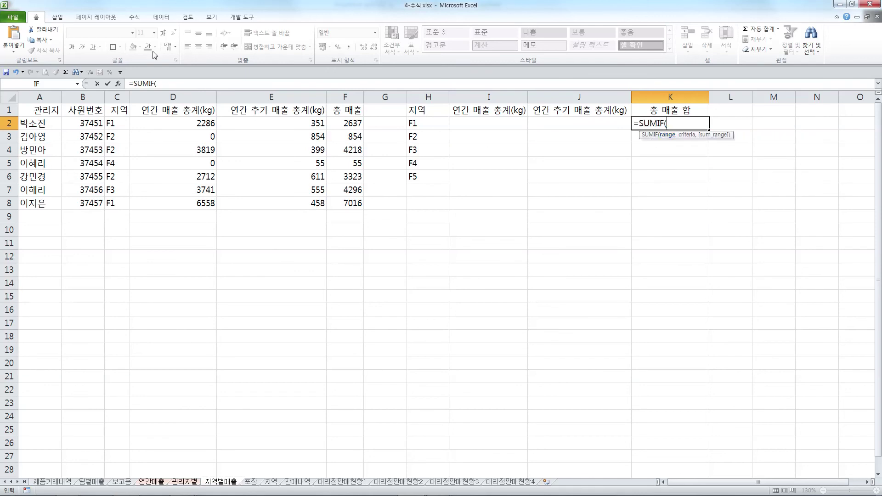
left_click(119, 84)
left_click_drag(224, 230, 596, 180)
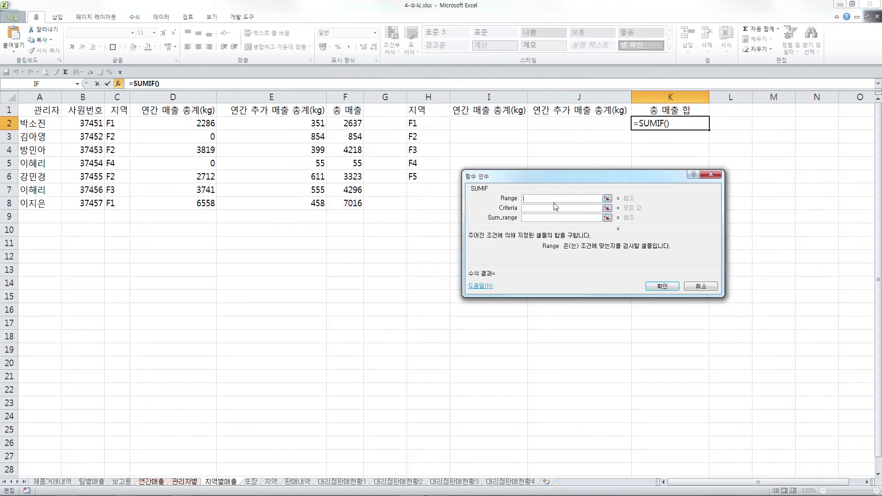
left_click_drag(115, 122, 118, 203)
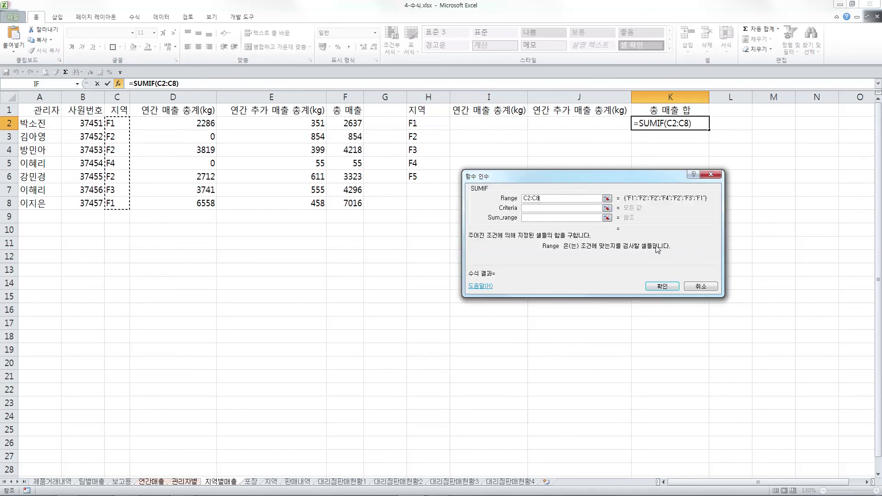
left_click_drag(407, 131, 721, 130)
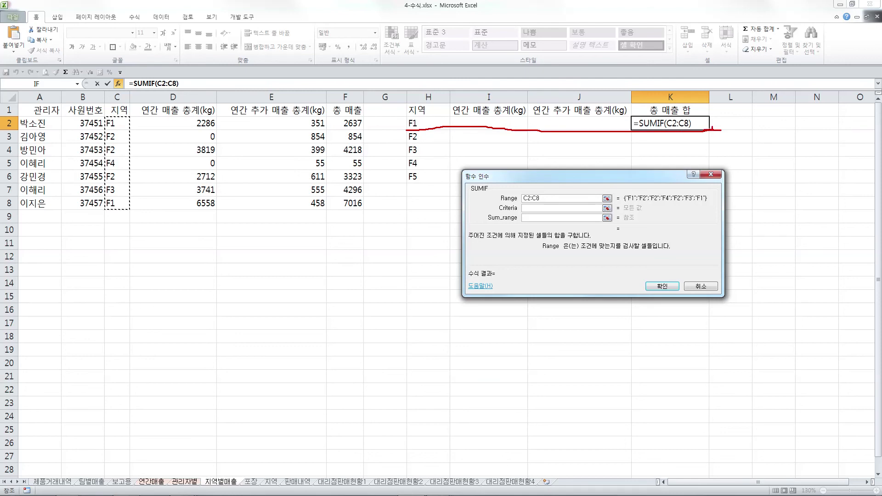
left_click_drag(712, 131, 711, 178)
left_click_drag(702, 158, 728, 157)
mouse_move(683, 128)
left_mouse_down()
mouse_move(693, 139)
mouse_move(676, 138)
left_mouse_up()
left_click_drag(679, 175, 676, 174)
mouse_move(713, 132)
left_mouse_down()
mouse_move(715, 177)
mouse_move(733, 154)
left_mouse_up()
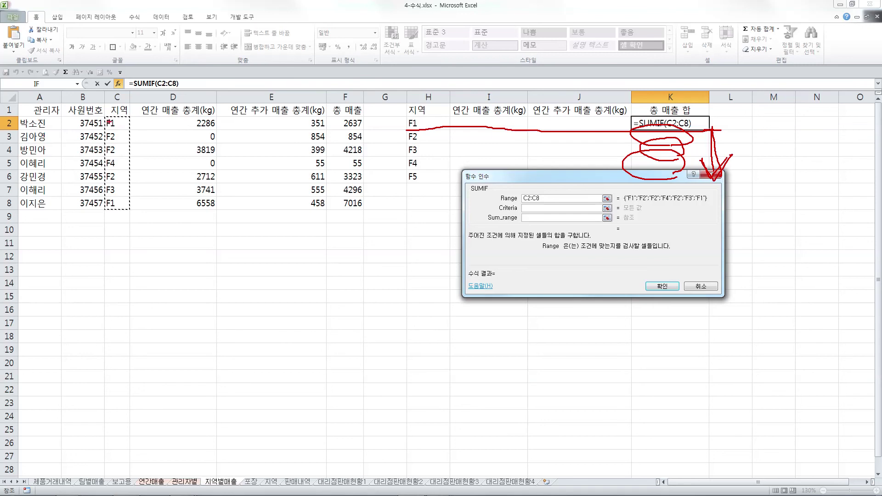
mouse_move(104, 118)
left_mouse_down()
mouse_move(136, 133)
mouse_move(142, 187)
mouse_move(108, 208)
mouse_move(105, 116)
mouse_move(141, 131)
mouse_move(144, 212)
mouse_move(104, 225)
mouse_move(100, 135)
mouse_move(121, 142)
mouse_move(140, 245)
mouse_move(102, 239)
mouse_move(98, 175)
left_mouse_up()
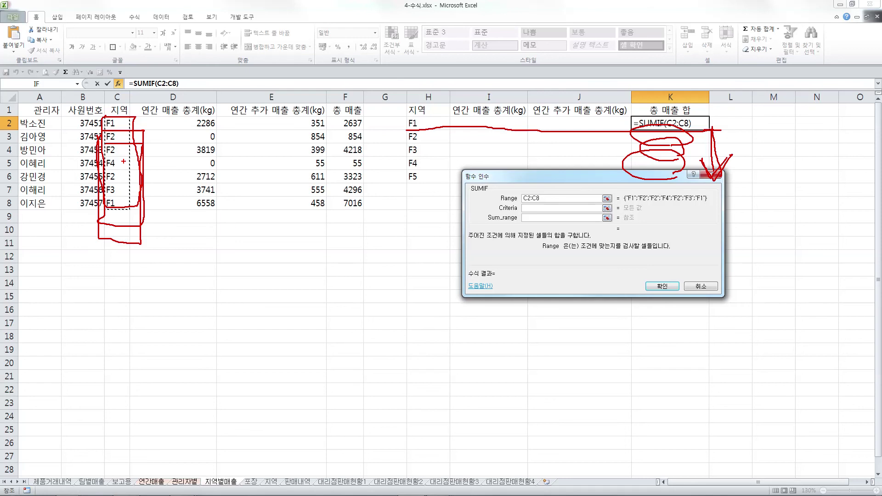
left_click_drag(406, 128, 414, 132)
left_click_drag(406, 183, 418, 182)
key("e")
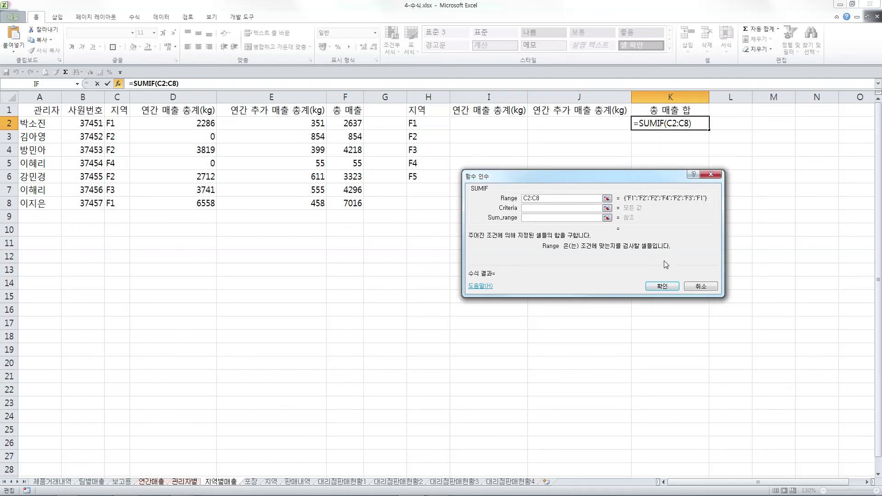
mouse_move(133, 115)
left_mouse_down()
mouse_move(112, 115)
mouse_move(98, 205)
mouse_move(144, 186)
mouse_move(134, 113)
left_mouse_up()
left_click_drag(710, 137, 710, 170)
mouse_move(702, 162)
left_mouse_down()
mouse_move(711, 171)
mouse_move(721, 155)
left_mouse_up()
mouse_move(134, 136)
left_mouse_down()
mouse_move(119, 141)
mouse_move(116, 153)
mouse_move(125, 138)
mouse_move(126, 165)
left_mouse_up()
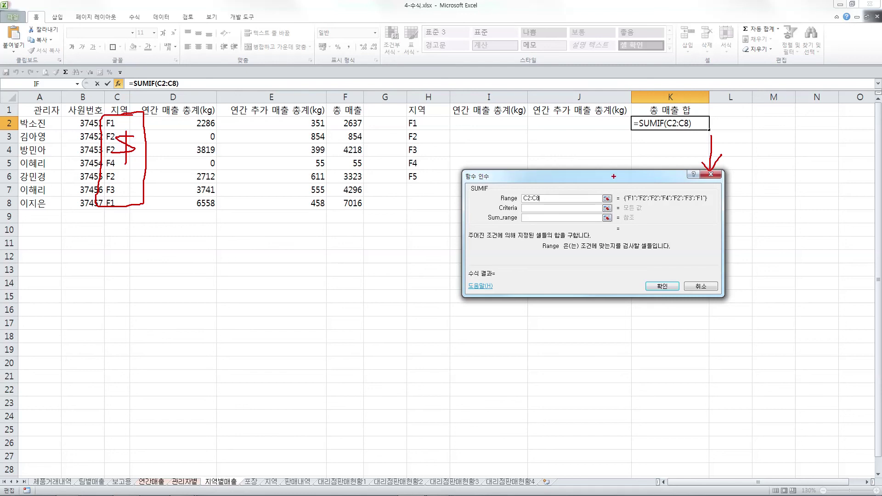
key("Escape")
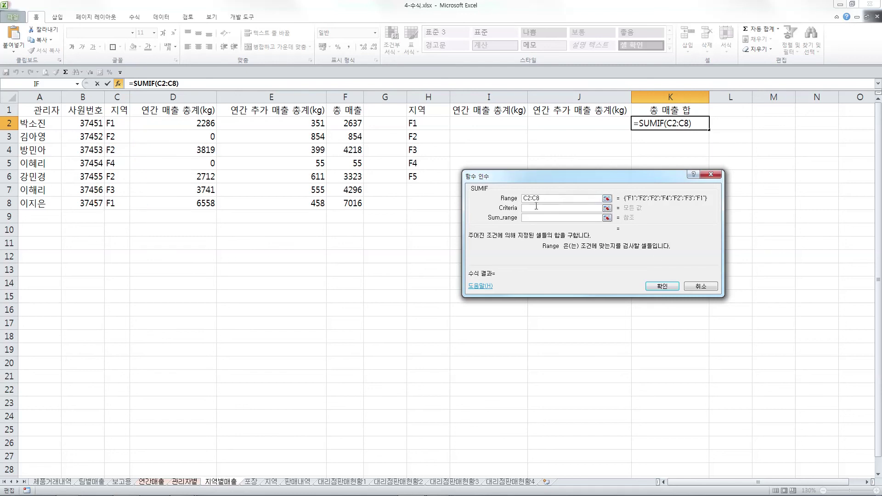
Step: Make the SUMIF range absolute as $C$2:$C$8, with H2 as the criteria and F2:F8 as the sum range
double_click(521, 199)
key("F4")
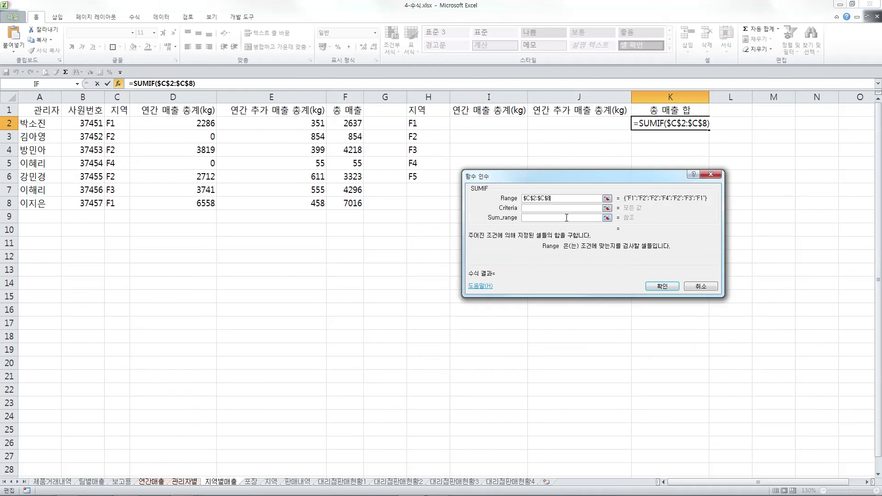
left_click(443, 229)
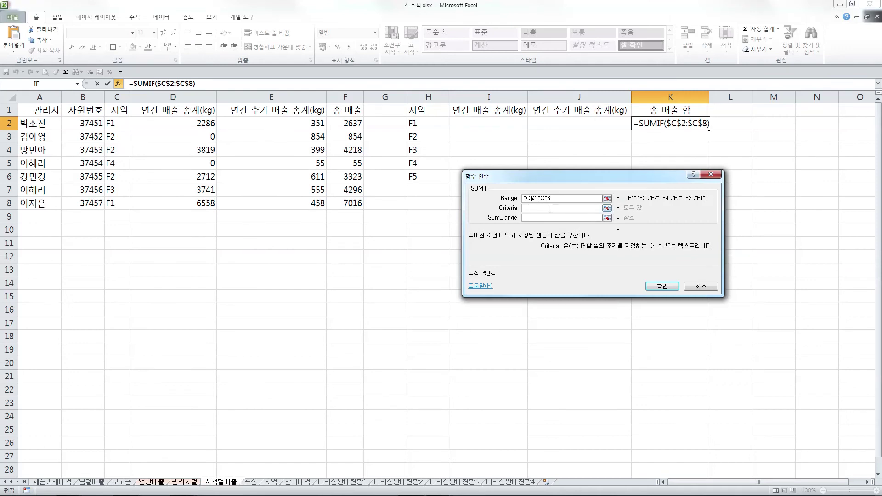
left_click(429, 123)
left_click(526, 218)
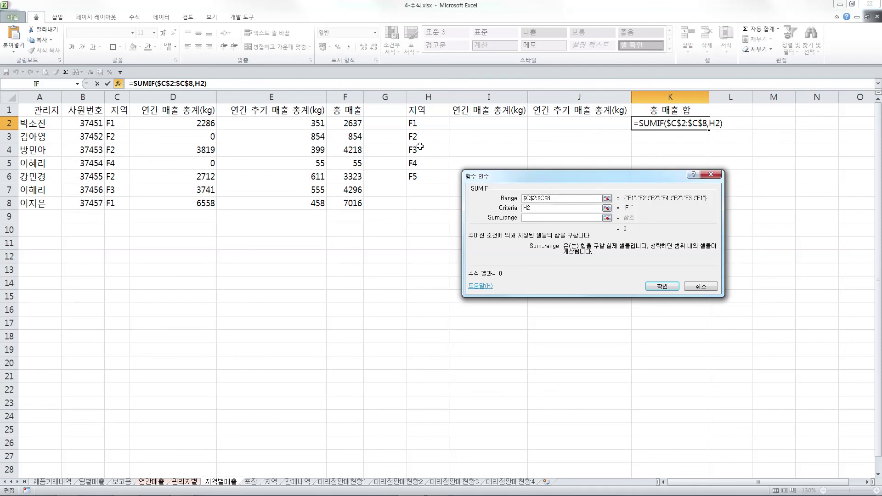
left_click_drag(350, 125, 353, 206)
mouse_move(708, 136)
left_mouse_down()
mouse_move(707, 192)
mouse_move(727, 165)
left_mouse_up()
mouse_move(674, 131)
left_mouse_down()
mouse_move(649, 139)
mouse_move(674, 134)
mouse_move(662, 166)
left_mouse_up()
mouse_move(315, 117)
left_mouse_down()
mouse_move(364, 116)
mouse_move(361, 194)
mouse_move(328, 208)
mouse_move(323, 118)
mouse_move(344, 130)
mouse_move(338, 147)
mouse_move(351, 164)
left_mouse_up()
key("Escape")
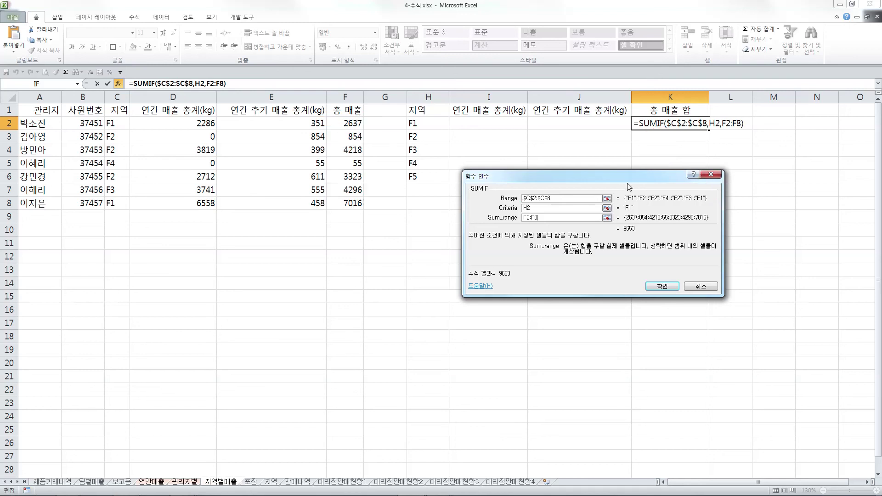
Step: Make the sum range absolute as $F$2:$F$8 and confirm the SUMIF formula in K2
left_click_drag(513, 216, 467, 222)
key("F4")
left_click_drag(570, 219, 571, 222)
left_click(571, 222)
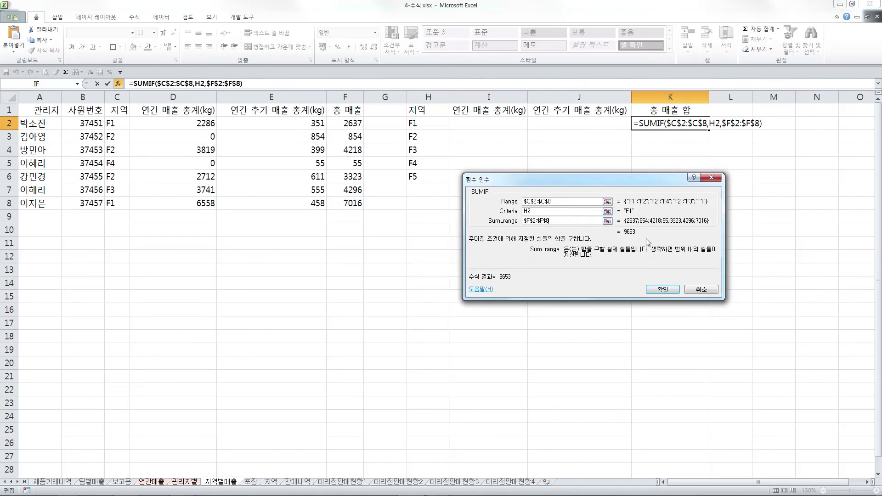
left_click(668, 290)
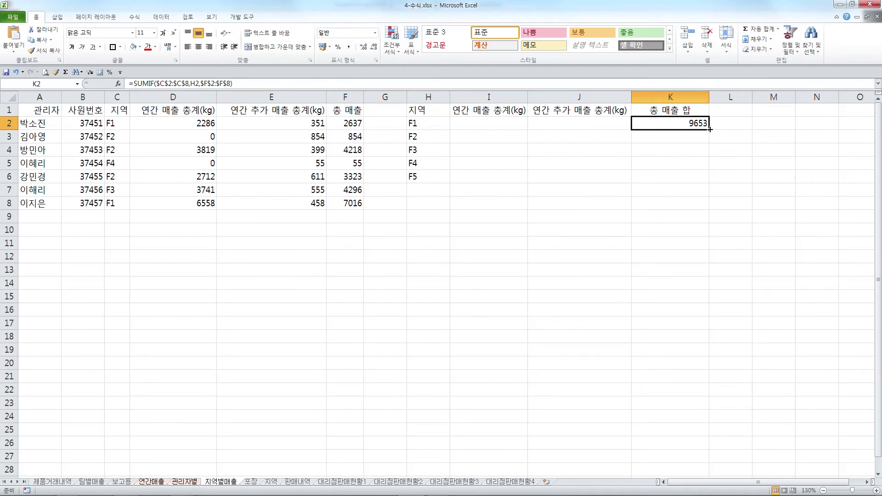
Step: Fill the K2 formula down to K6 and copy the cells K2:K6
left_click_drag(710, 129, 714, 182)
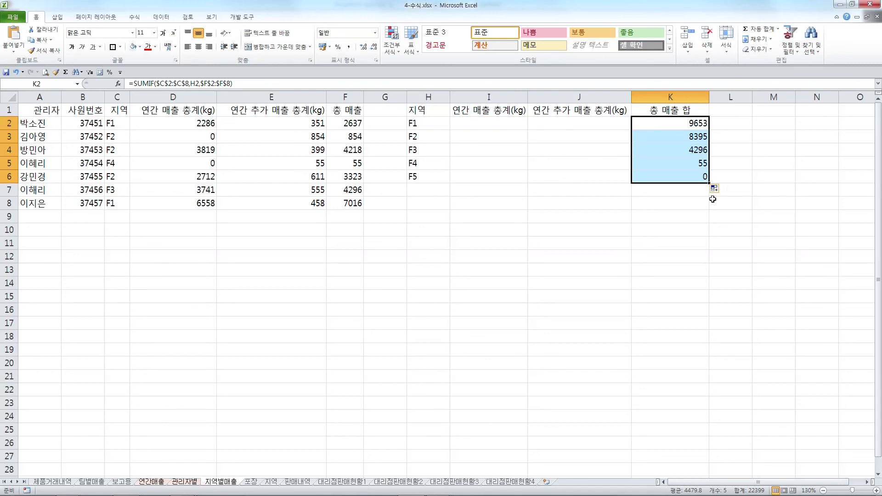
right_click(687, 138)
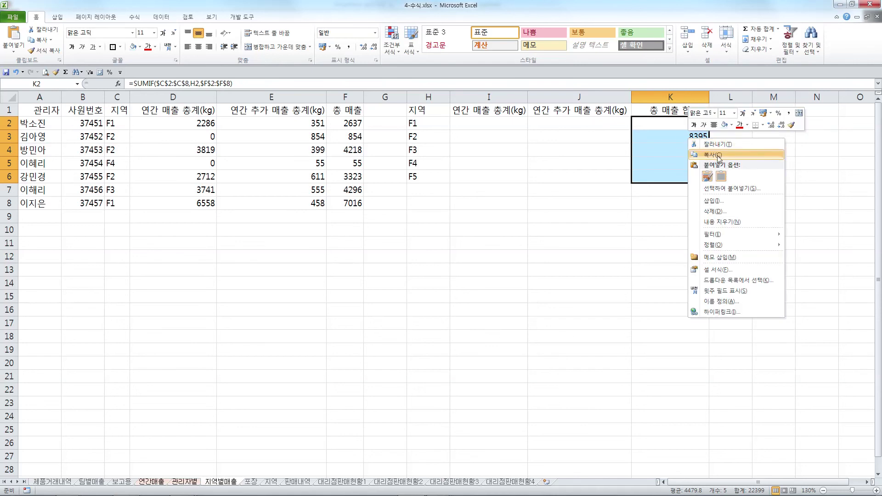
left_click(707, 156)
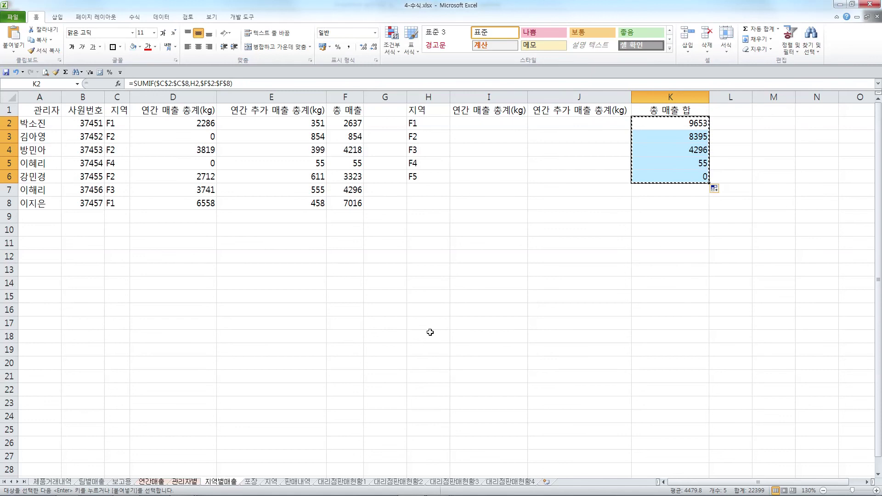
Step: Paste the copied totals as links into the 총 매출 합 column of the 관리자별 sheet, starting at E5
left_click(189, 482)
left_click(304, 147)
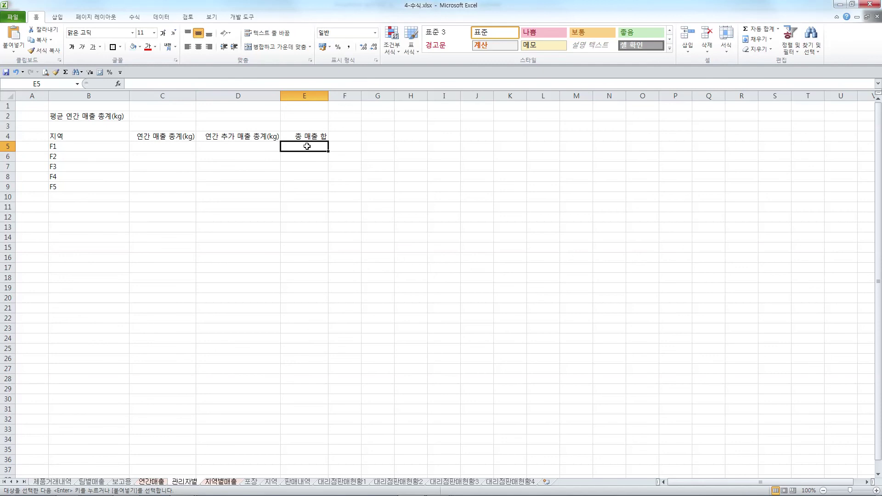
right_click(307, 146)
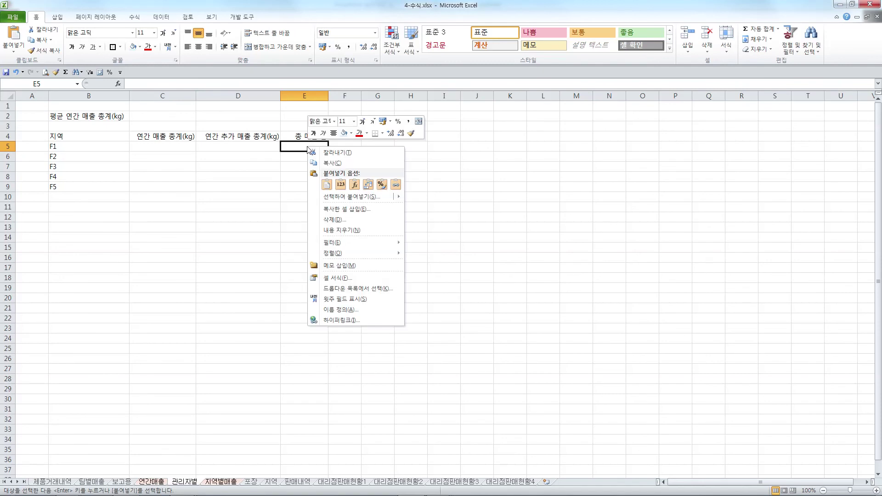
left_click(337, 198)
left_click_drag(339, 125, 436, 104)
left_click(387, 233)
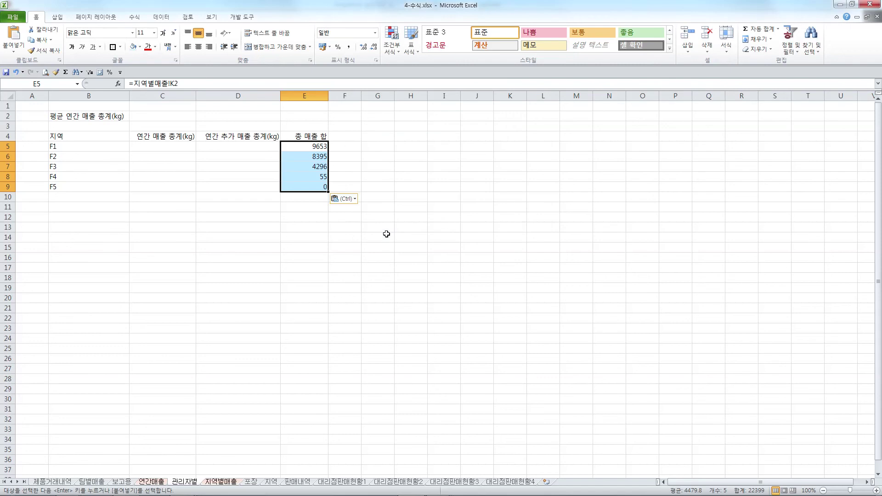
left_click(387, 235)
Step: Check the linked formulas in the 총 매출 합 column of 관리자별 against their source cells in column K of 지역별매출
left_click(315, 147)
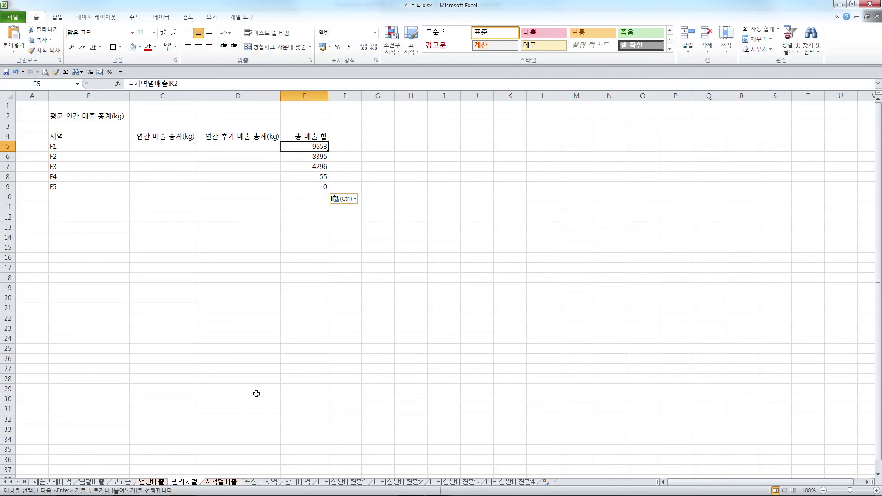
left_click(313, 157)
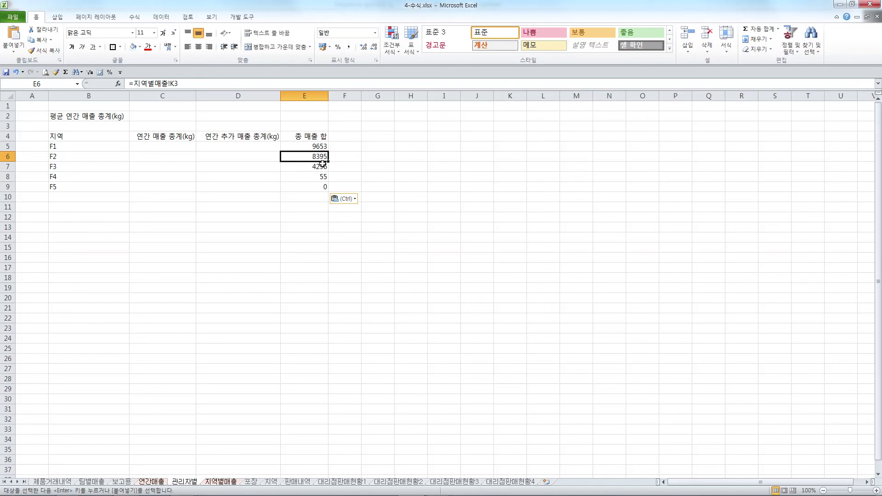
left_click(321, 146)
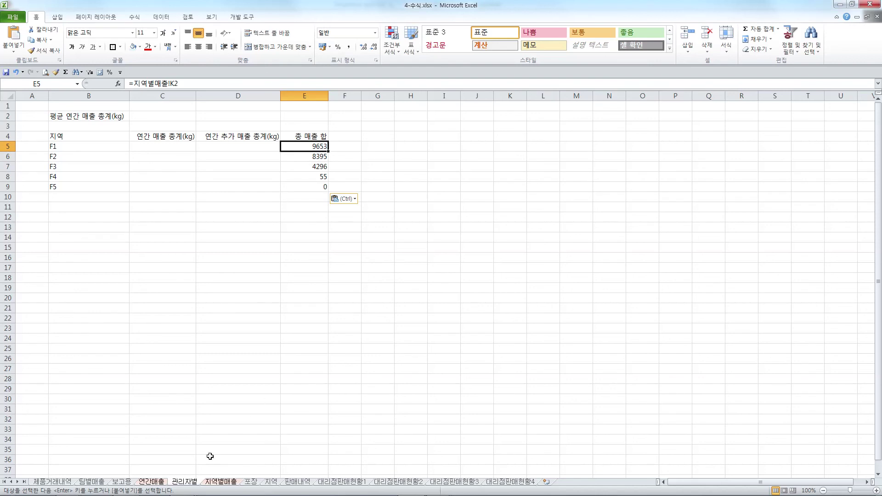
left_click(227, 482)
left_click(688, 151)
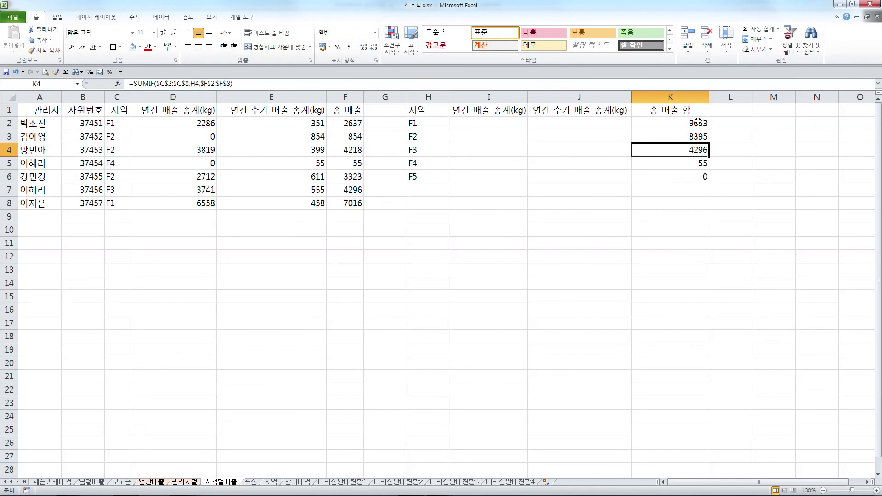
left_click(698, 123)
left_click(193, 484)
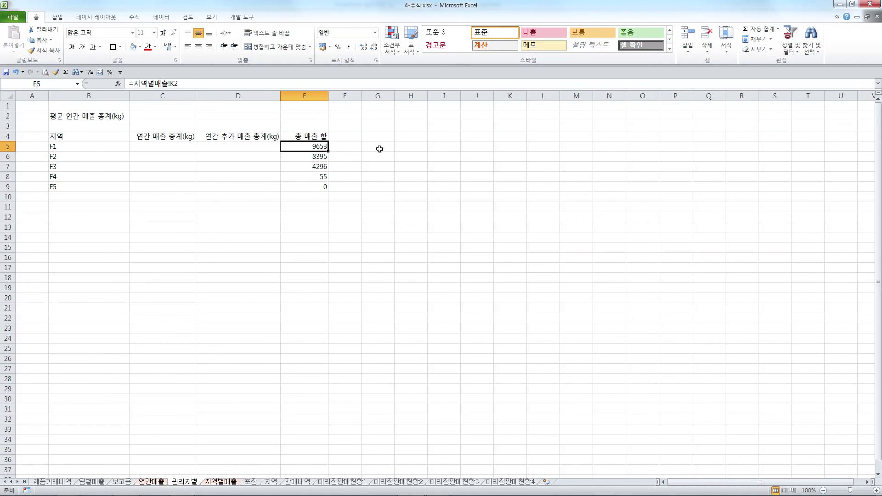
scroll(226, 188, "up", 2)
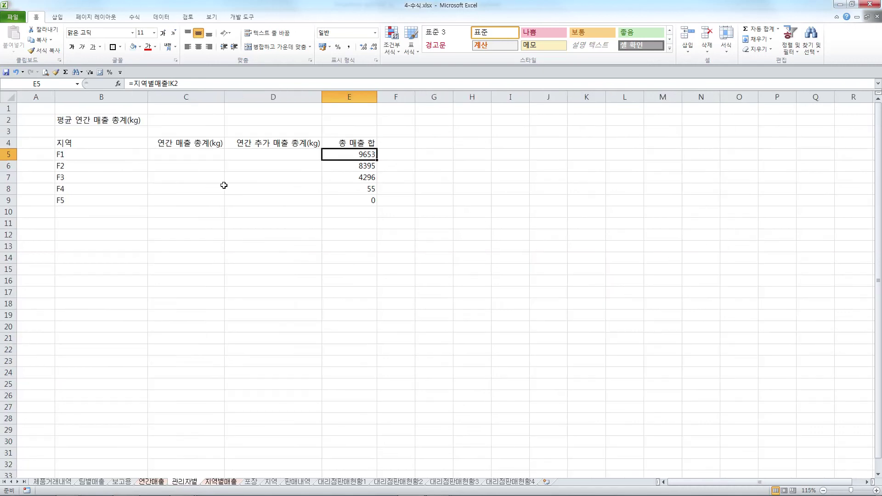
left_click(525, 181)
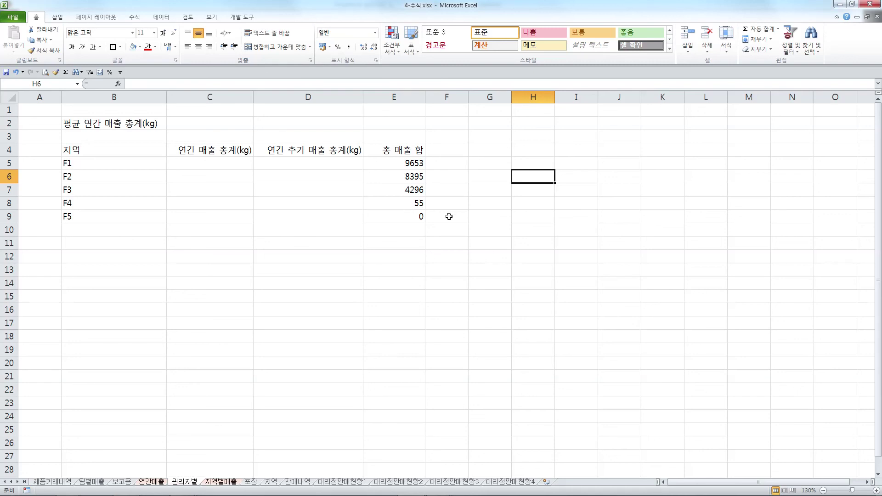
left_click(335, 243)
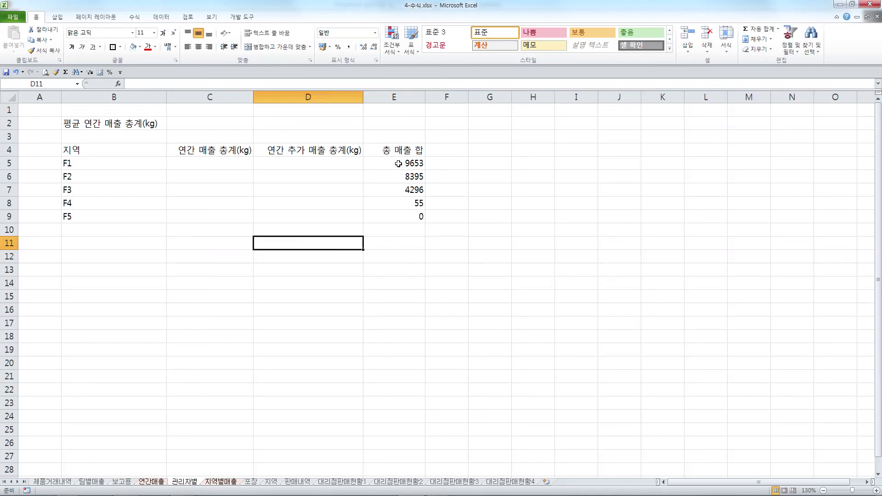
left_click(396, 167)
left_click(392, 174)
Step: Switch to the PowerPoint slide show and read task 8 on the 4-1 함수 slide about the 통과 or blank condition for H3:H14
left_click(315, 332)
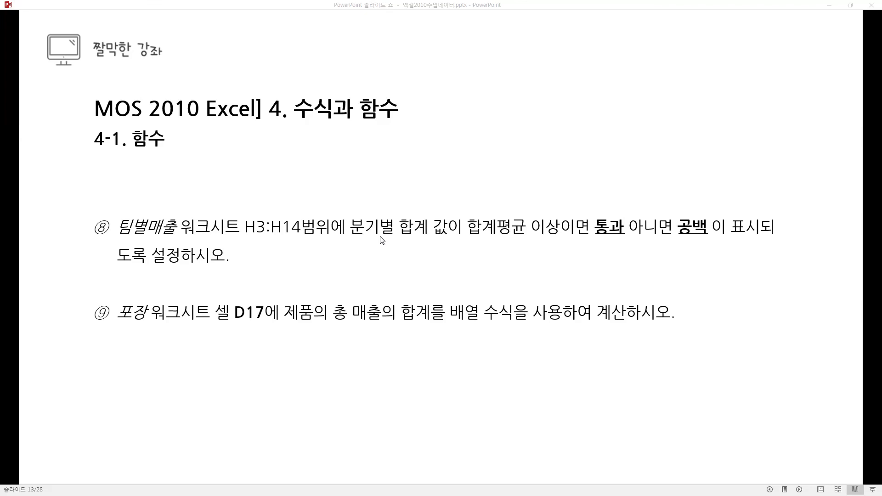
key("ctrl+2")
left_click_drag(341, 241, 454, 239)
left_click_drag(452, 210, 429, 258)
mouse_move(478, 220)
left_mouse_down()
mouse_move(496, 215)
mouse_move(494, 227)
left_mouse_up()
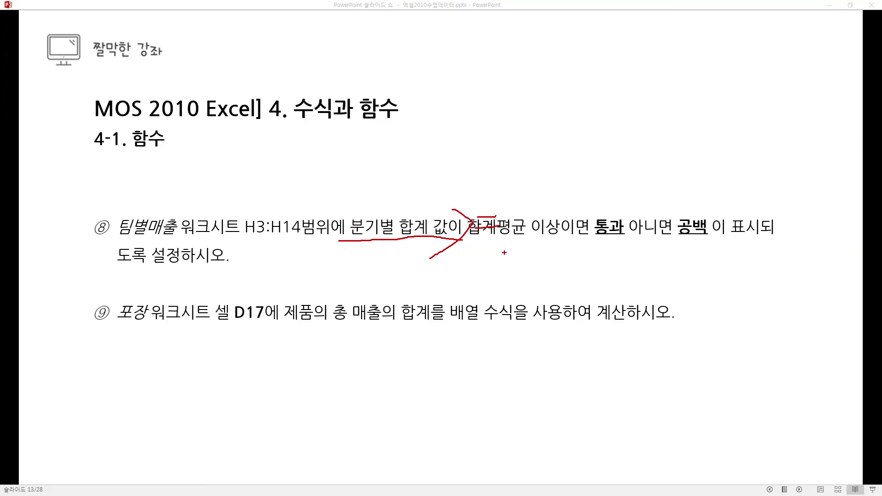
mouse_move(622, 245)
left_mouse_down()
mouse_move(595, 243)
mouse_move(624, 205)
mouse_move(617, 248)
left_mouse_up()
mouse_move(588, 180)
left_mouse_down()
mouse_move(615, 176)
mouse_move(607, 201)
left_mouse_up()
left_click_drag(679, 178, 698, 175)
left_click_drag(685, 180, 685, 201)
mouse_move(716, 262)
left_mouse_down()
mouse_move(703, 261)
mouse_move(694, 208)
mouse_move(674, 254)
left_mouse_up()
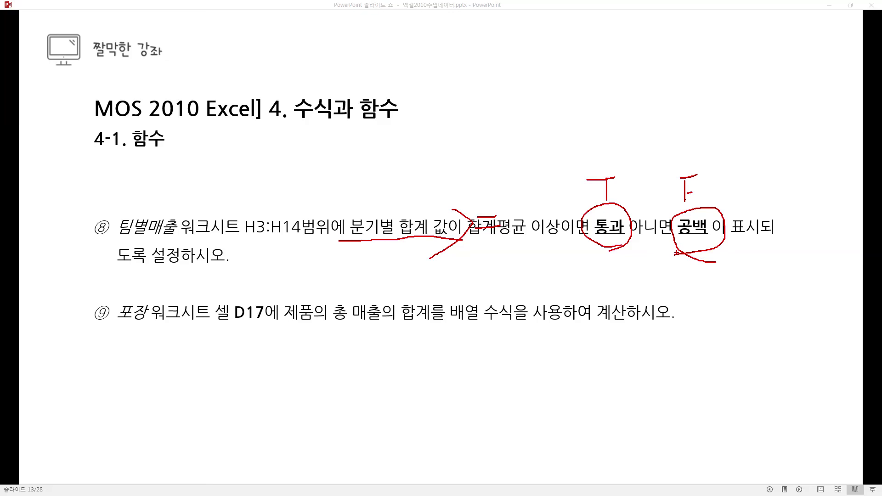
Step: Switch back to the Excel workbook and review the empty pass cells H3:H14, the total in G3 and the 합계평균 on 팀별매출
key("e")
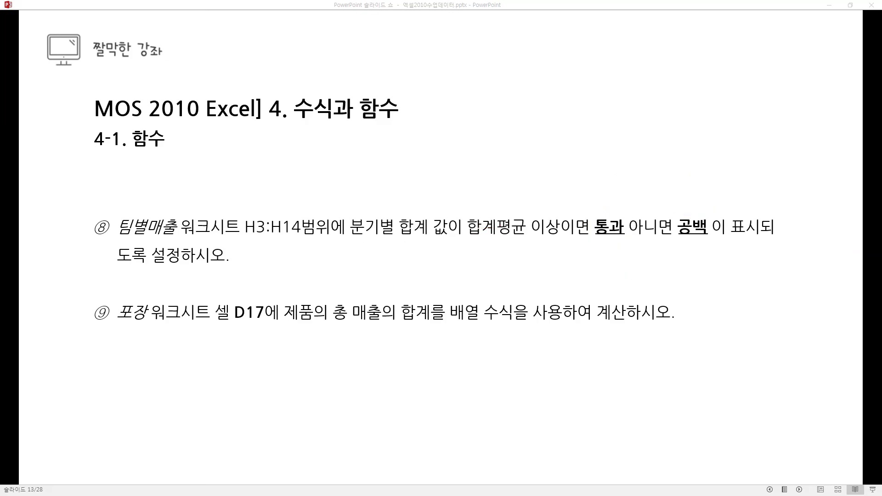
key("alt+Tab")
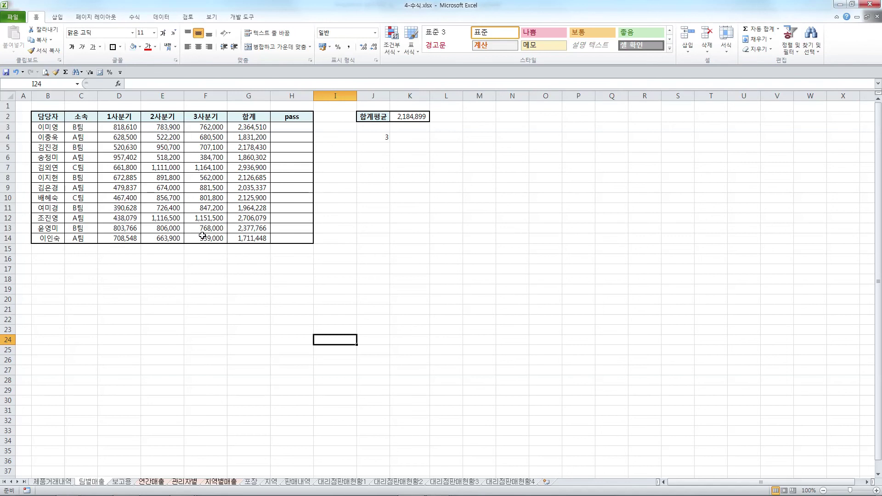
scroll(266, 193, "up", 2)
left_click(371, 139)
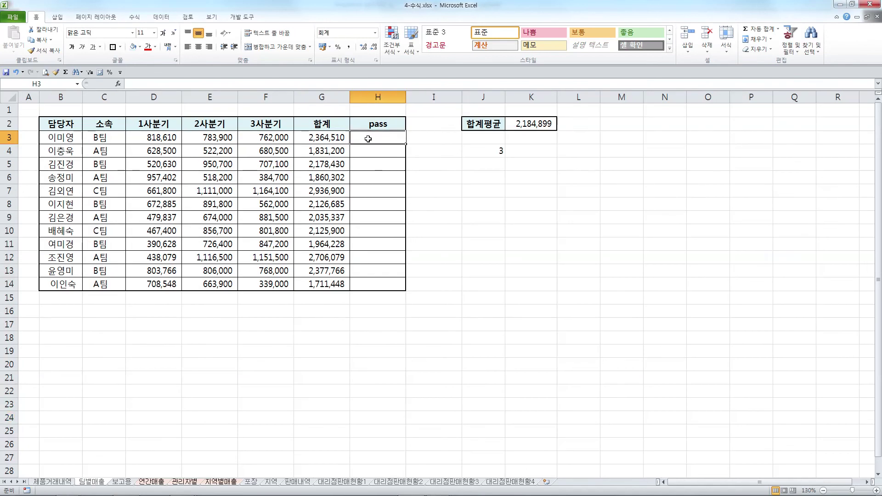
left_click(320, 139)
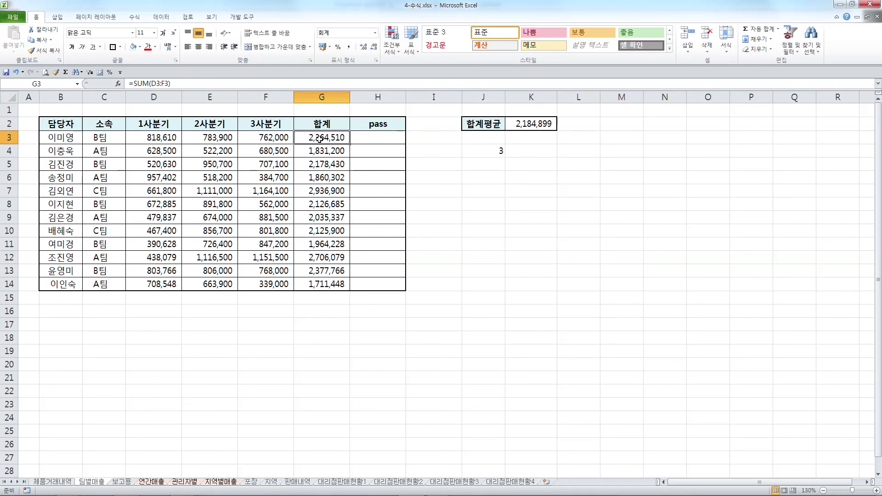
left_click_drag(375, 136, 369, 274)
left_click(379, 137)
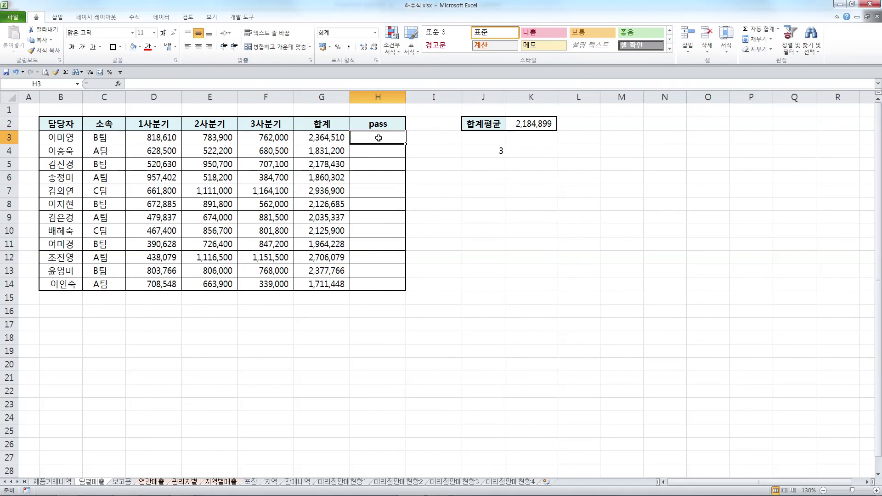
left_click(319, 138)
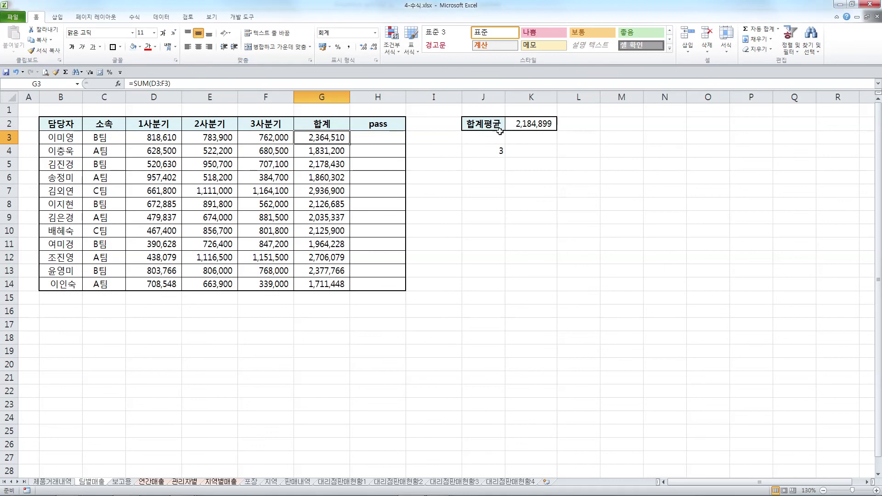
mouse_move(380, 121)
left_mouse_down()
mouse_move(393, 144)
mouse_move(449, 120)
mouse_move(458, 126)
left_mouse_up()
key("Escape")
Step: Start an IF function in H3 with its function arguments and set the logical test to G3>=K2
left_click(395, 142)
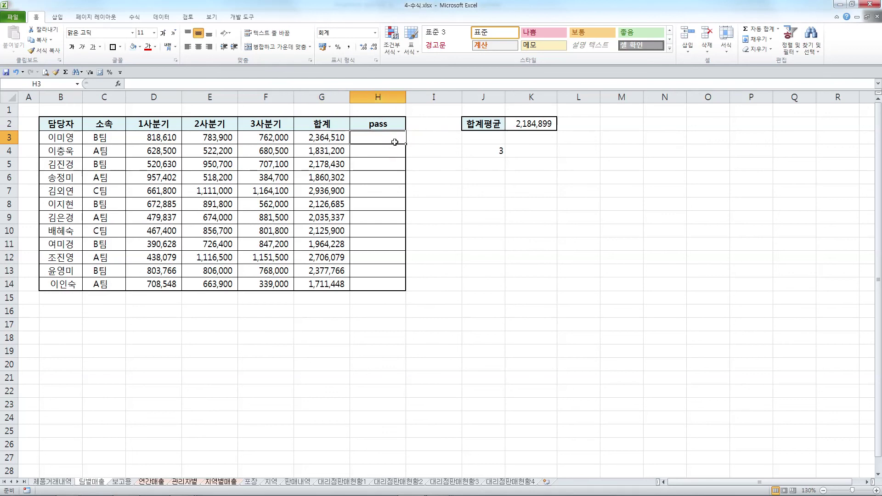
type("=if")
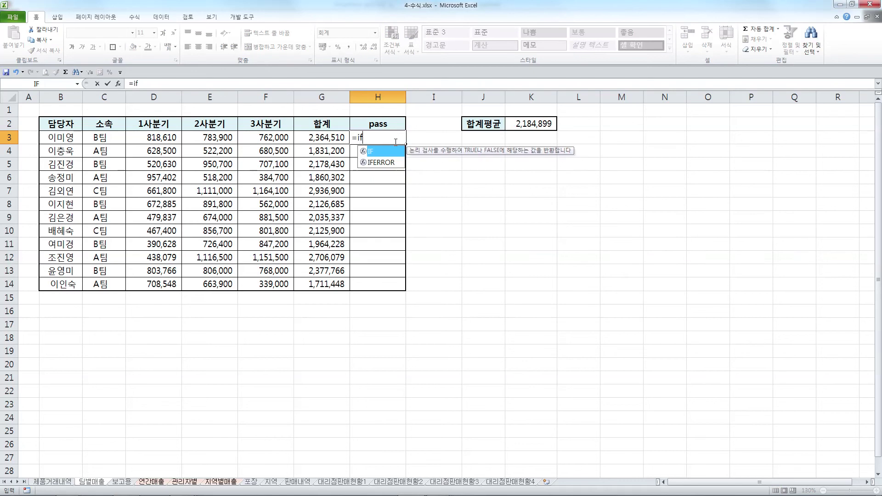
double_click(386, 152)
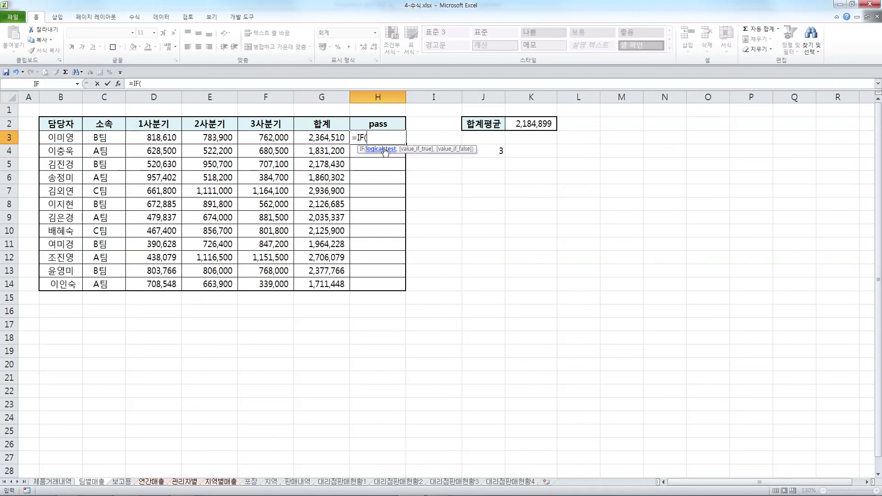
left_click(118, 83)
left_click_drag(525, 183, 418, 165)
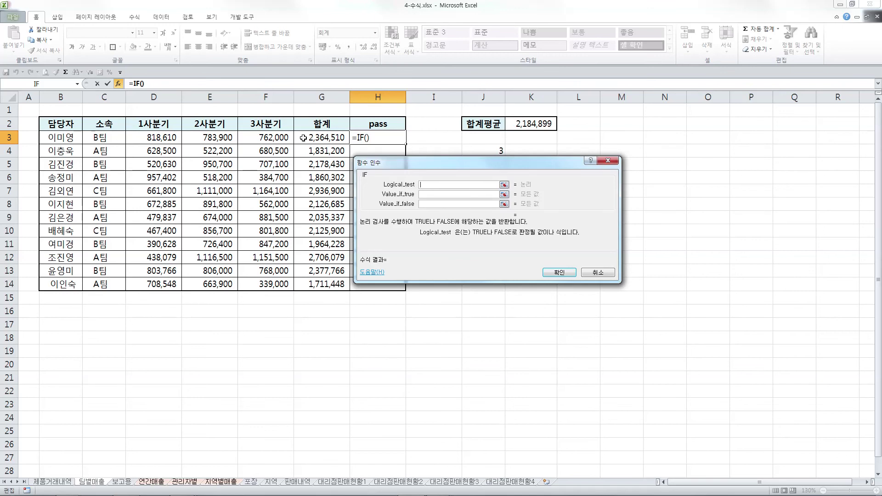
left_click(325, 137)
type(">=-")
left_click(522, 123)
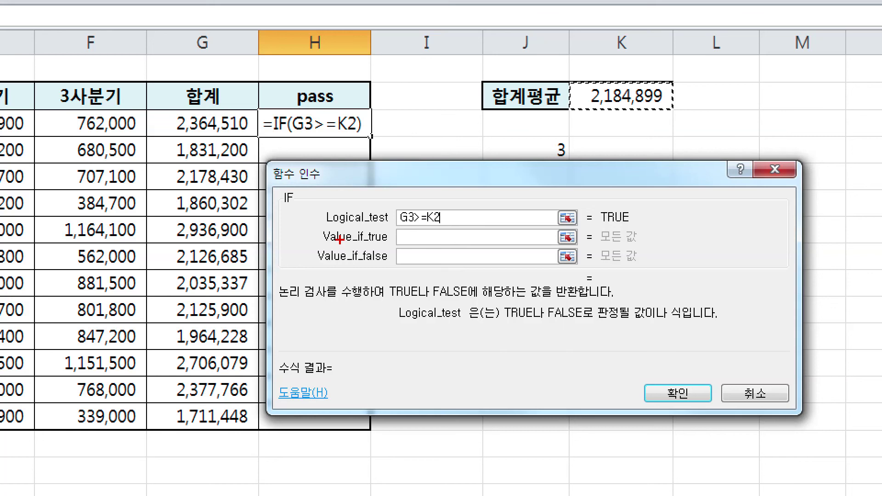
mouse_move(374, 161)
left_mouse_down()
mouse_move(370, 271)
mouse_move(363, 252)
mouse_move(415, 228)
left_mouse_up()
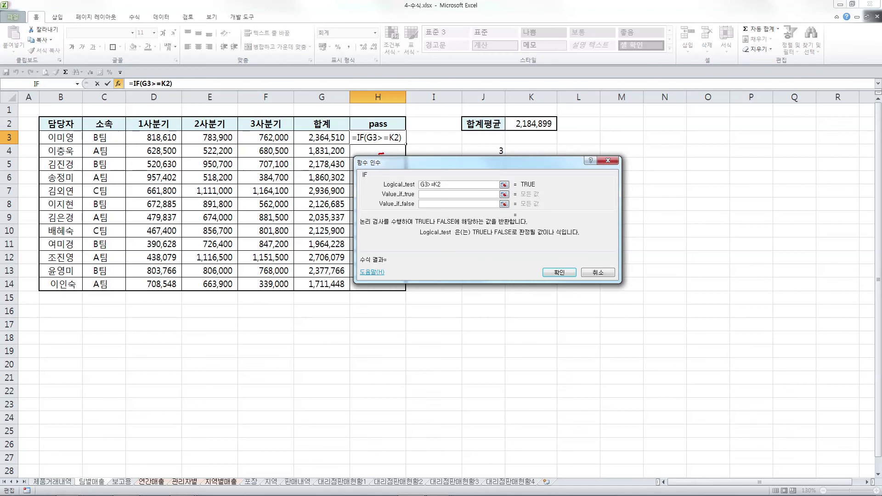
mouse_move(385, 152)
left_mouse_down()
mouse_move(373, 171)
mouse_move(387, 200)
mouse_move(385, 231)
left_mouse_up()
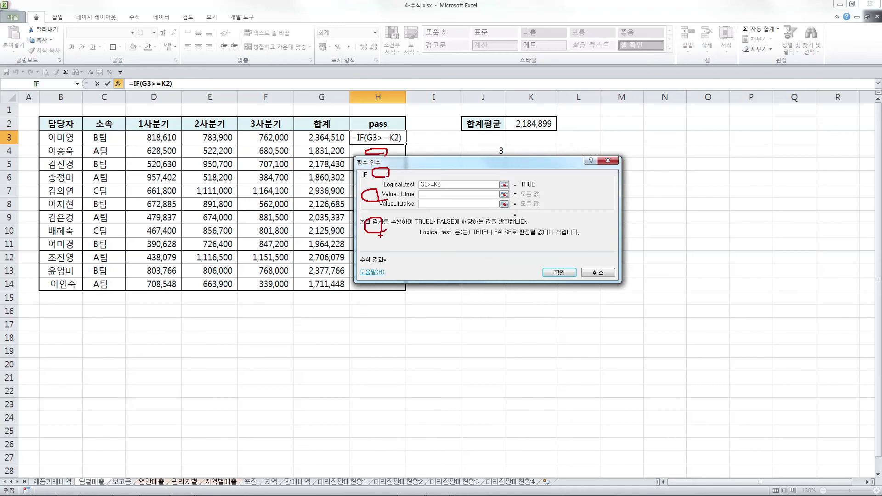
left_click_drag(368, 260, 371, 269)
mouse_move(405, 140)
left_mouse_down()
mouse_move(404, 168)
mouse_move(423, 147)
left_mouse_up()
mouse_move(533, 132)
left_mouse_down()
mouse_move(564, 116)
mouse_move(551, 145)
mouse_move(562, 143)
left_mouse_up()
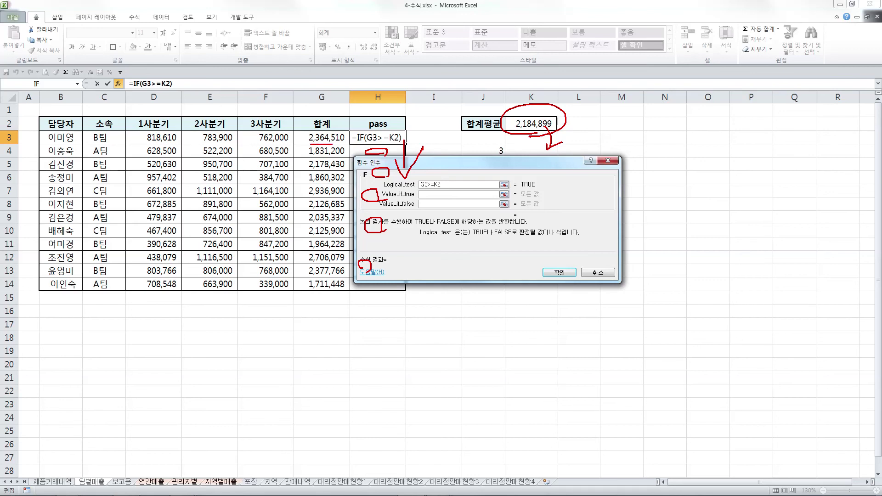
left_click_drag(520, 132, 554, 131)
mouse_move(546, 136)
left_mouse_down()
mouse_move(509, 134)
mouse_move(538, 102)
mouse_move(557, 128)
mouse_move(543, 113)
mouse_move(520, 113)
mouse_move(523, 133)
left_mouse_up()
key("Escape")
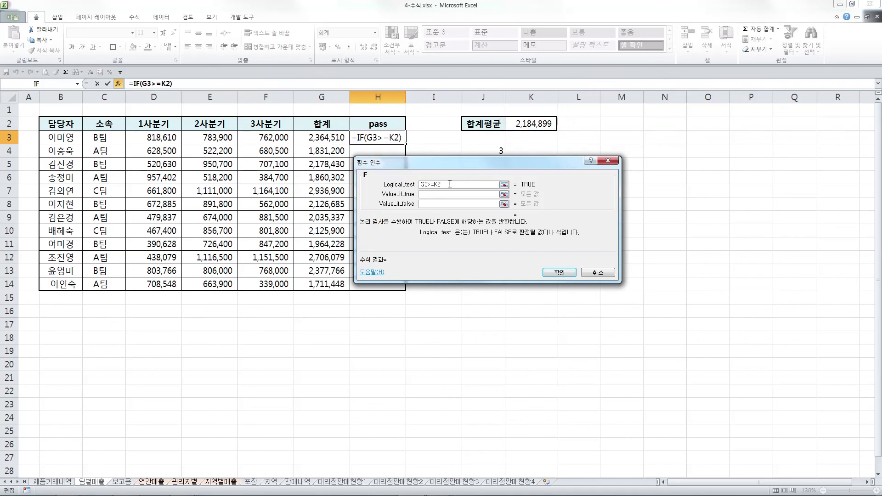
Step: Make the K2 reference in the logical test absolute as $K$2 and set the value if true to "통과"
key("F4")
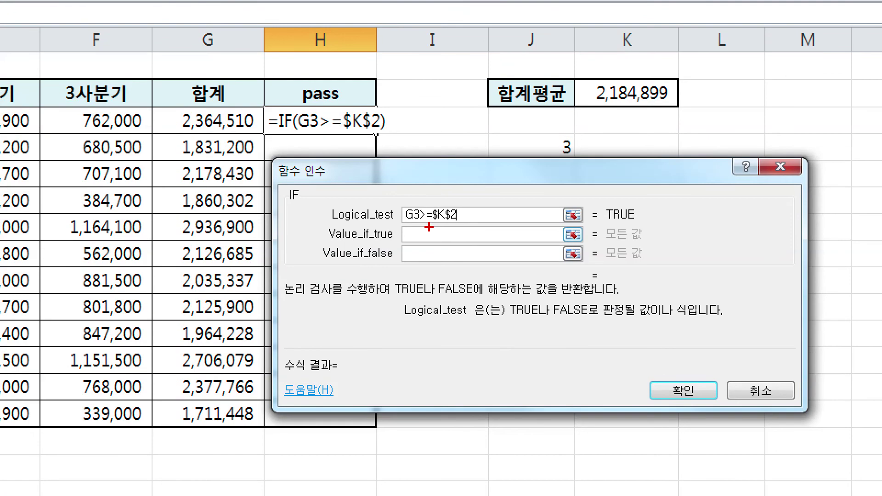
left_click_drag(429, 227, 481, 225)
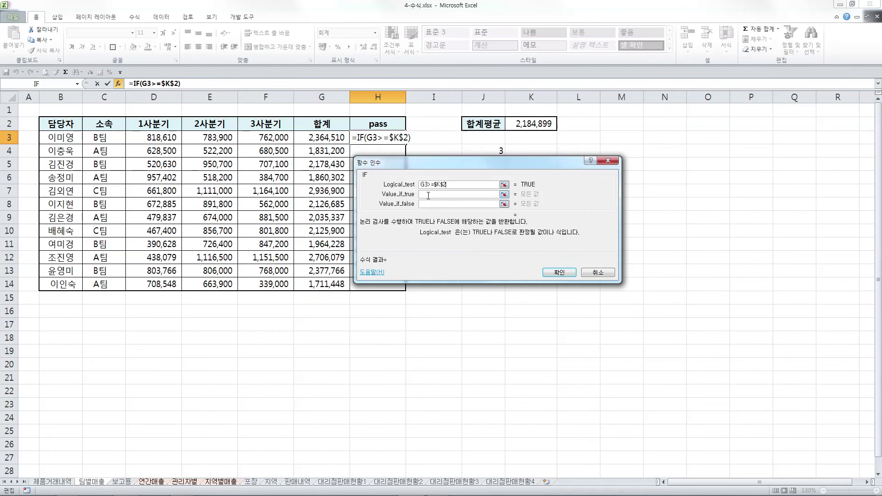
left_click(498, 237)
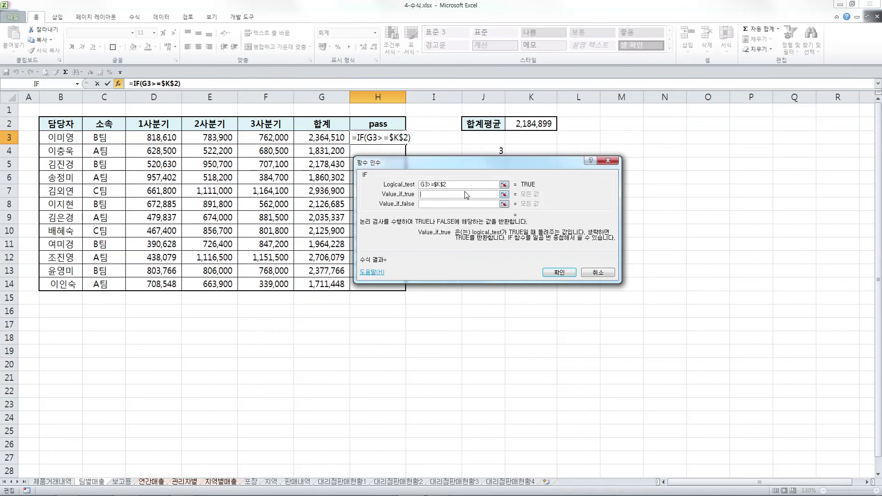
type("\"통과\"")
key("Tab")
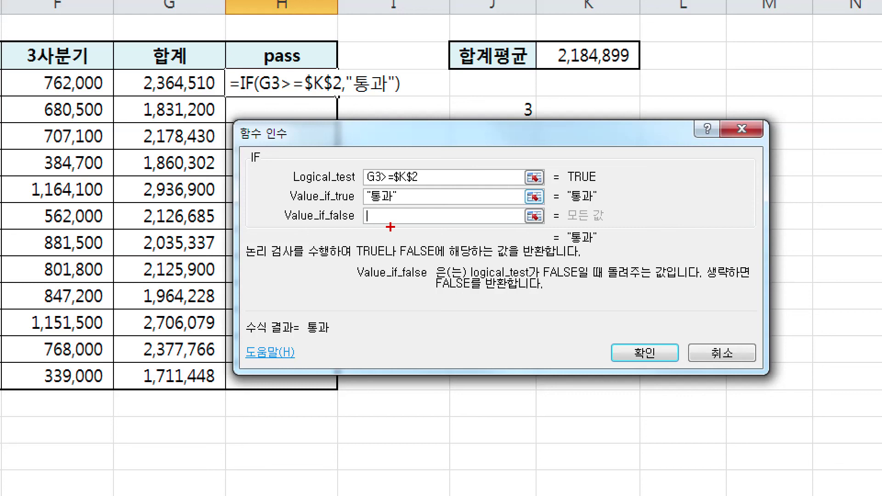
Step: Set the IF function's value if false to an empty string "" and fill the H3 formula down to H14
left_click_drag(358, 232, 416, 230)
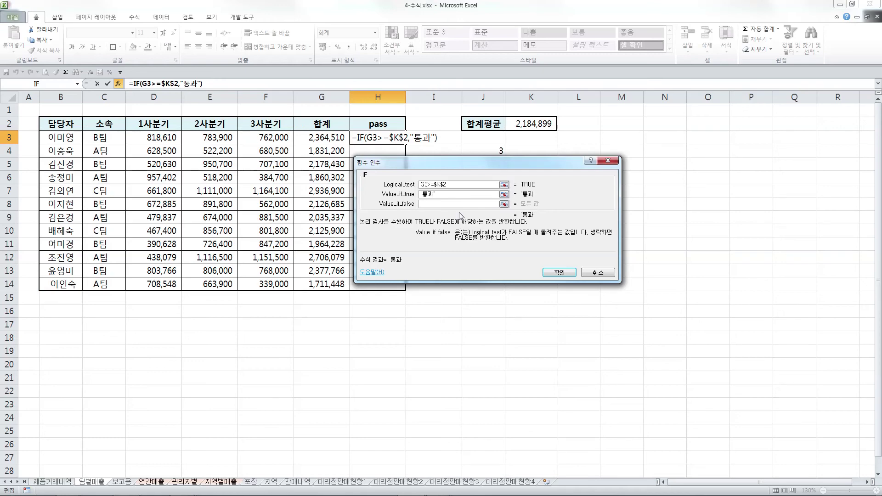
type("\"\"")
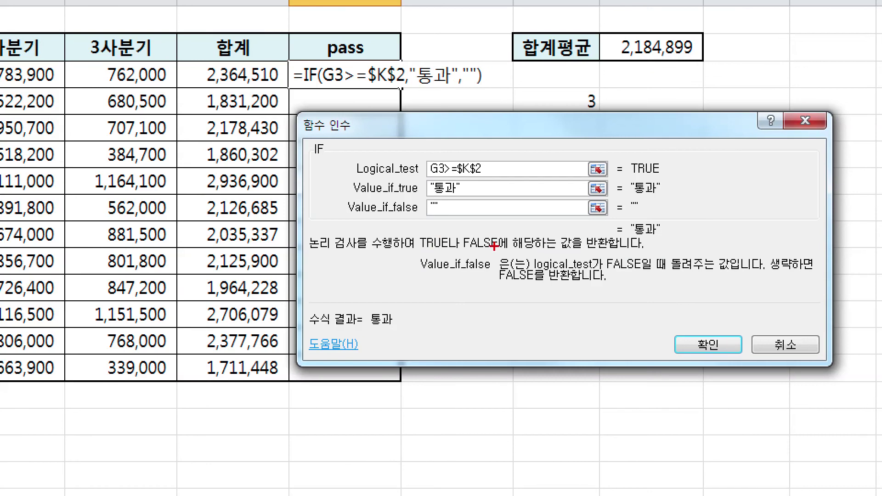
left_click_drag(479, 226, 483, 234)
left_click_drag(487, 225, 514, 237)
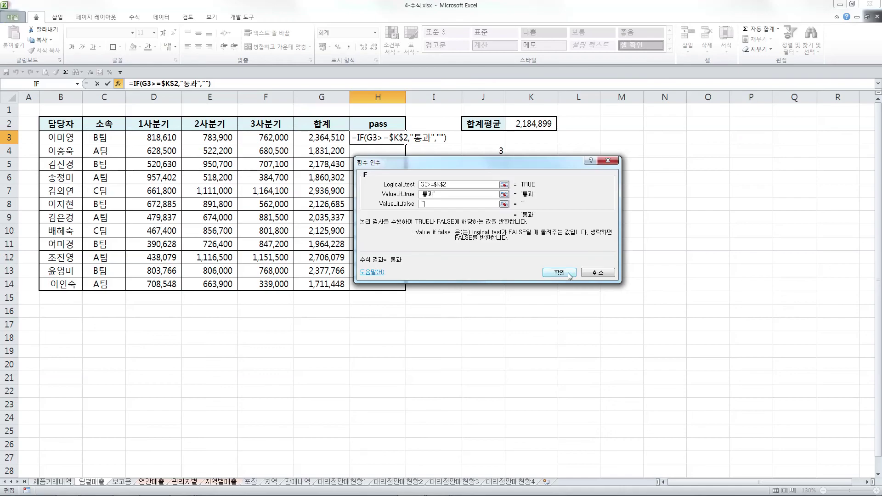
key("Return")
left_click_drag(407, 145, 399, 287)
left_click(488, 227)
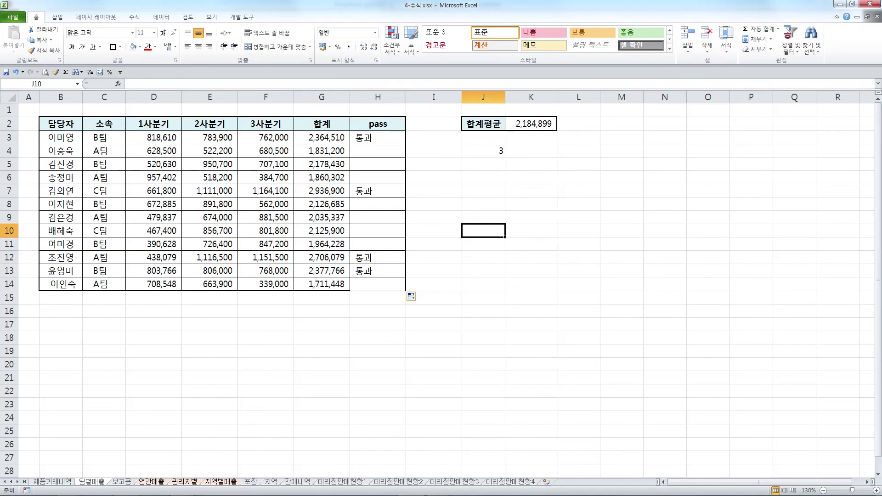
Step: Switch to the PowerPoint slide show and read task 9 about totalling sales in D17 of 포장 with an array formula
key("alt+Tab")
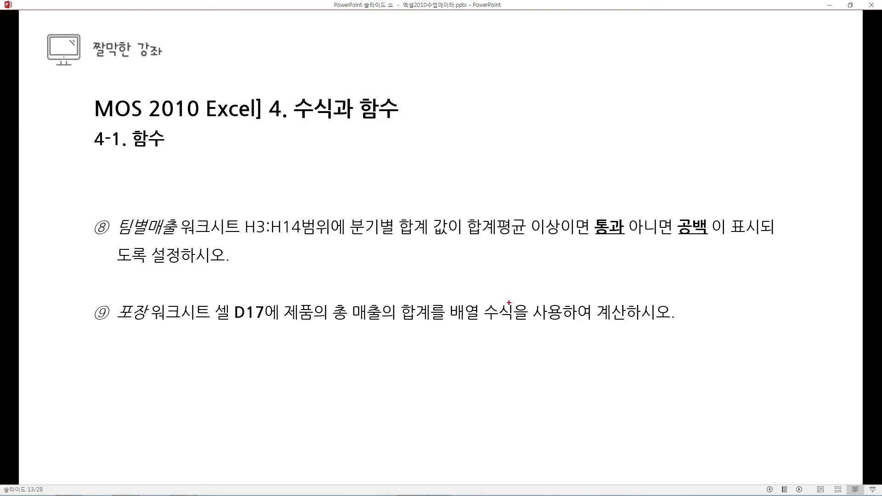
left_click_drag(442, 329, 540, 328)
mouse_move(458, 331)
left_mouse_down()
mouse_move(439, 306)
mouse_move(516, 298)
mouse_move(524, 321)
mouse_move(512, 329)
left_mouse_up()
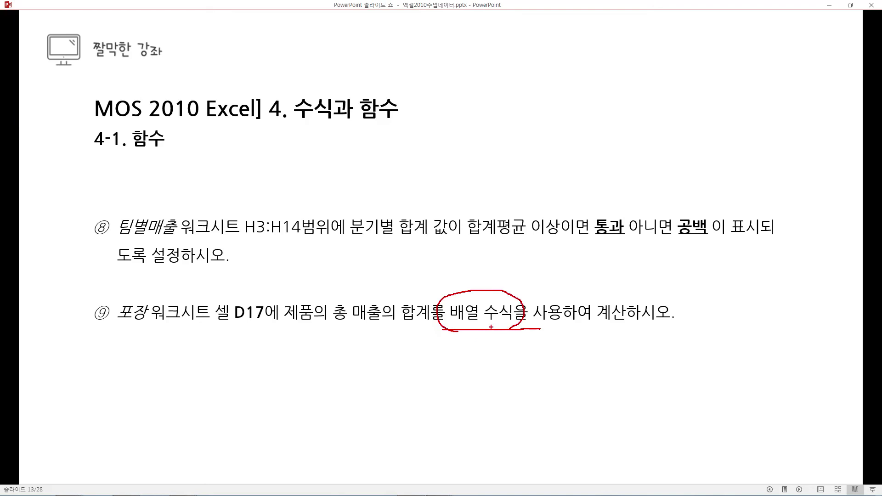
key("e")
Step: Return to the Excel workbook's 포장 sheet, select D17 and examine the 가격 and 판매량 columns for T1 to T12
key("alt+Tab")
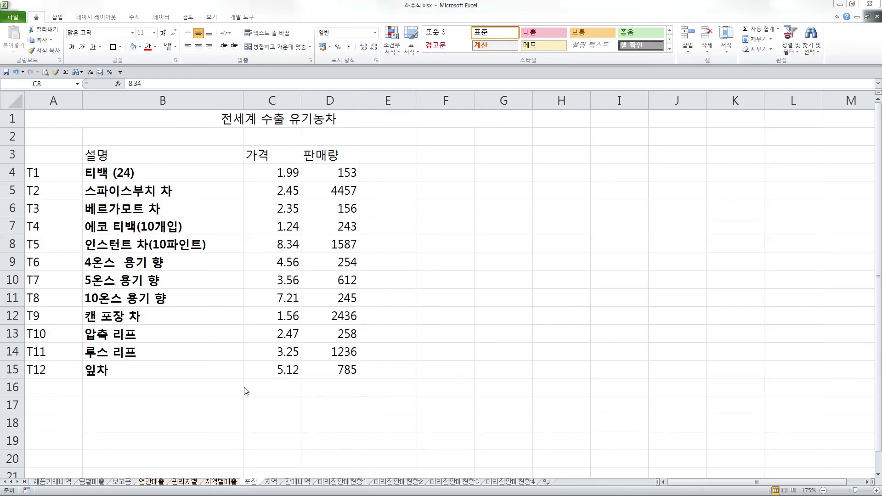
left_click(342, 403)
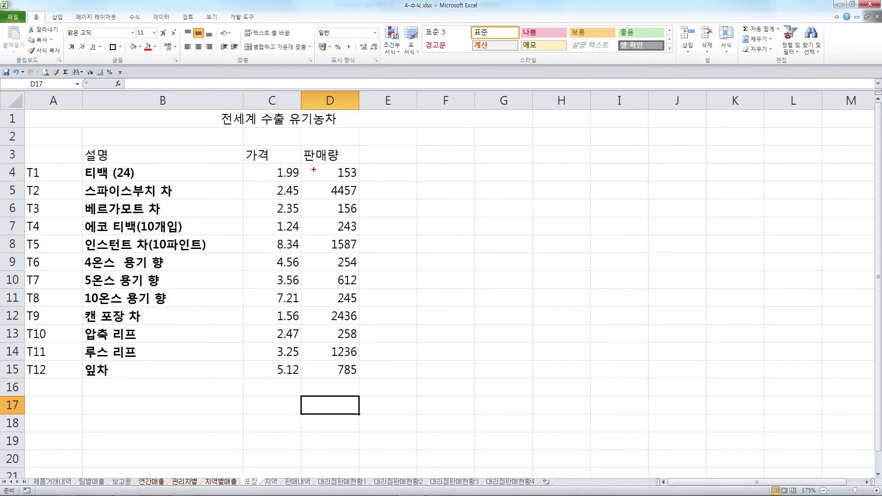
mouse_move(318, 168)
left_mouse_down()
mouse_move(310, 179)
mouse_move(360, 172)
mouse_move(403, 182)
left_mouse_up()
mouse_move(410, 200)
left_mouse_down()
mouse_move(386, 197)
mouse_move(403, 198)
mouse_move(387, 207)
mouse_move(425, 232)
mouse_move(397, 363)
mouse_move(384, 367)
left_mouse_up()
left_click_drag(379, 404, 398, 407)
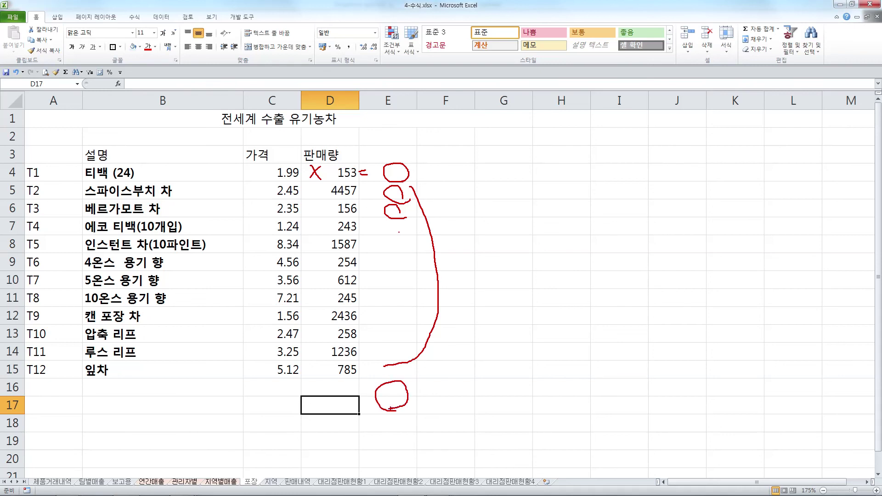
left_click_drag(371, 179, 412, 178)
mouse_move(371, 202)
left_mouse_down()
mouse_move(410, 202)
mouse_move(409, 217)
mouse_move(387, 225)
mouse_move(421, 220)
left_mouse_up()
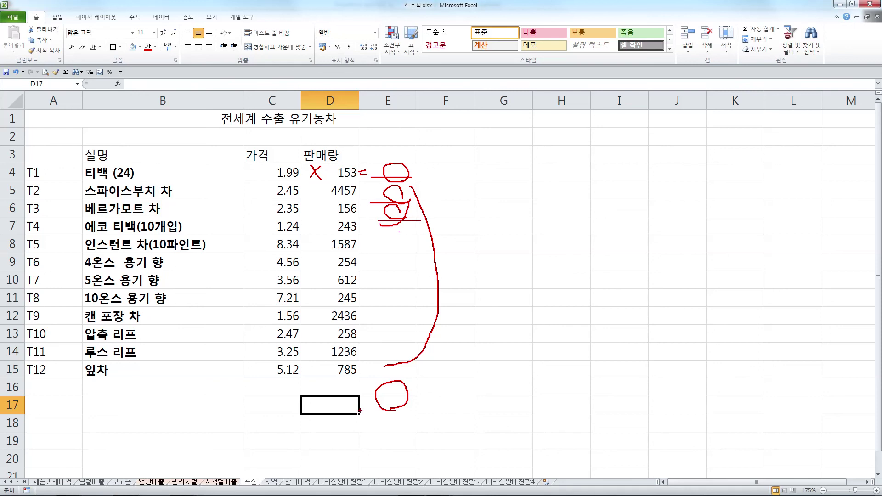
left_click_drag(325, 391, 357, 385)
key("Escape")
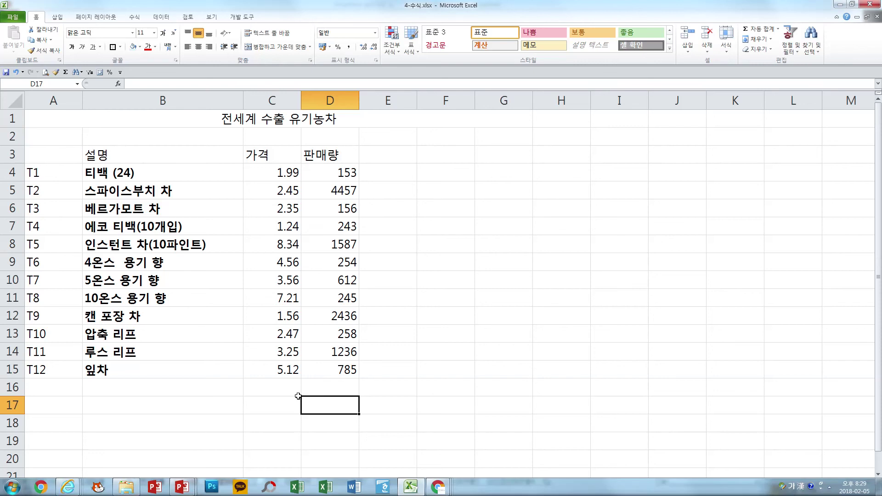
Step: Enter the regular formula =SUM(C4:C15*D4:D15) in D17 to multiply 가격 by 판매량 and total the products
type("=")
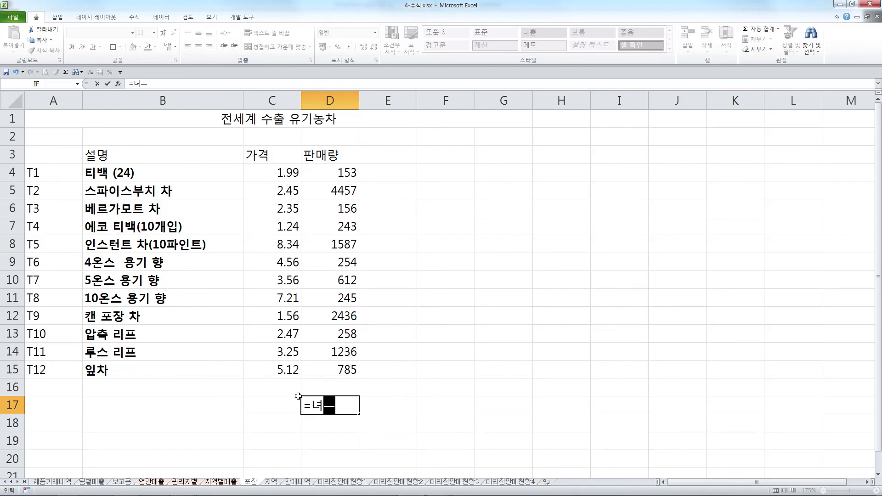
type("sum")
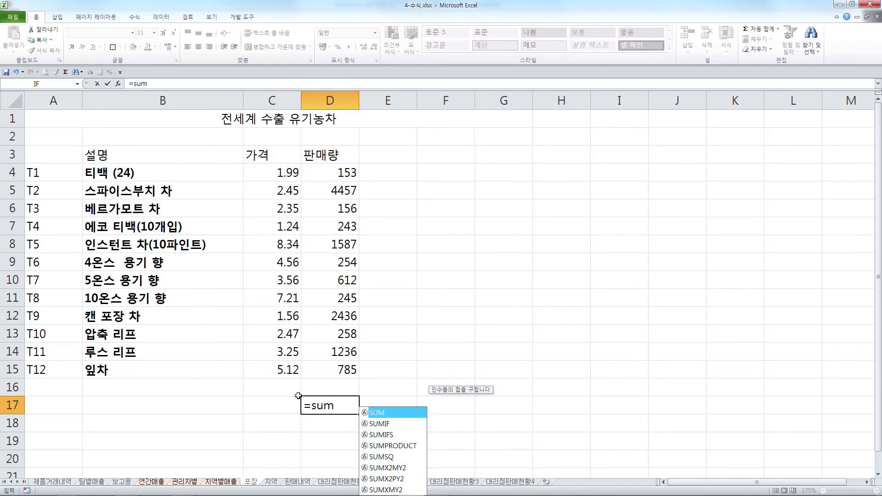
type("(")
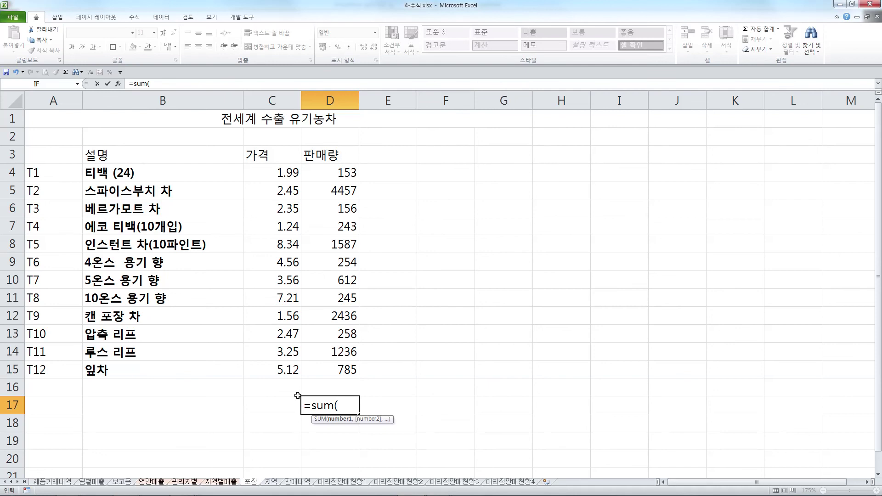
left_click_drag(275, 172, 272, 360)
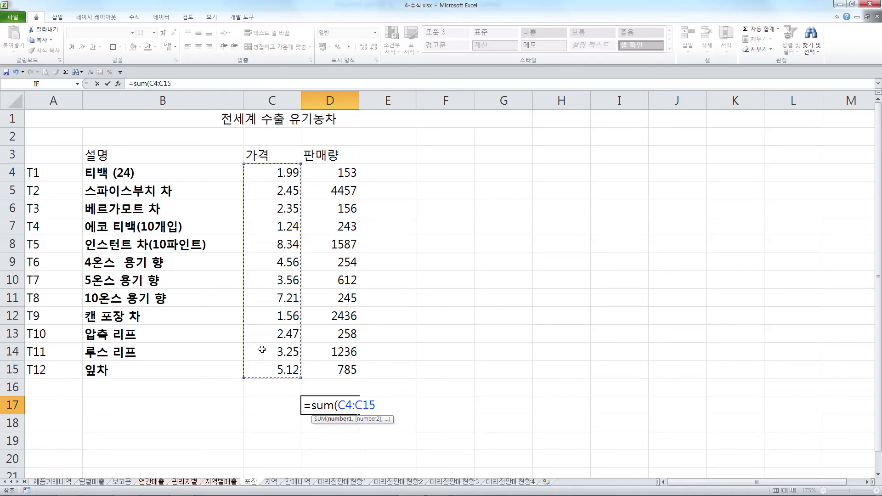
type("*")
left_click_drag(333, 172, 340, 370)
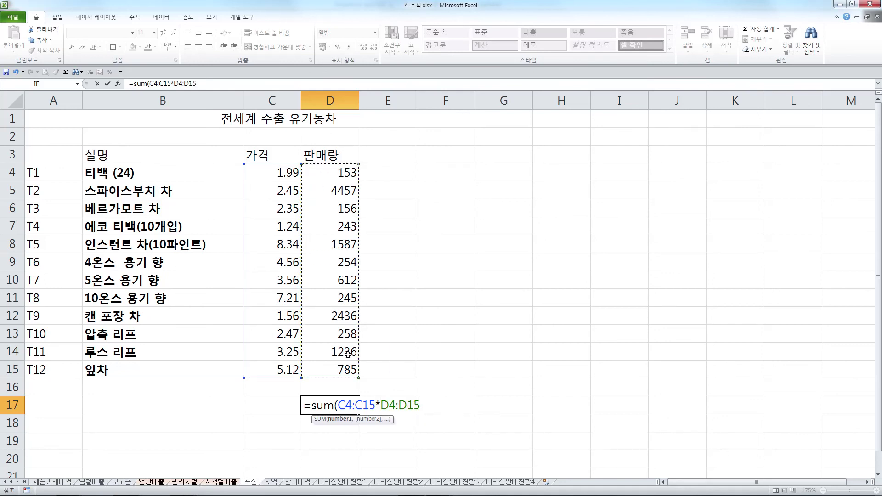
type(")")
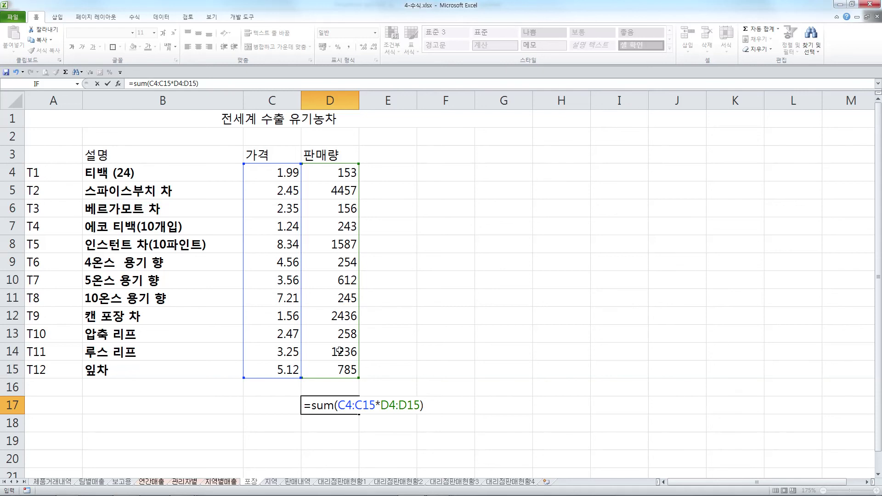
key("Return")
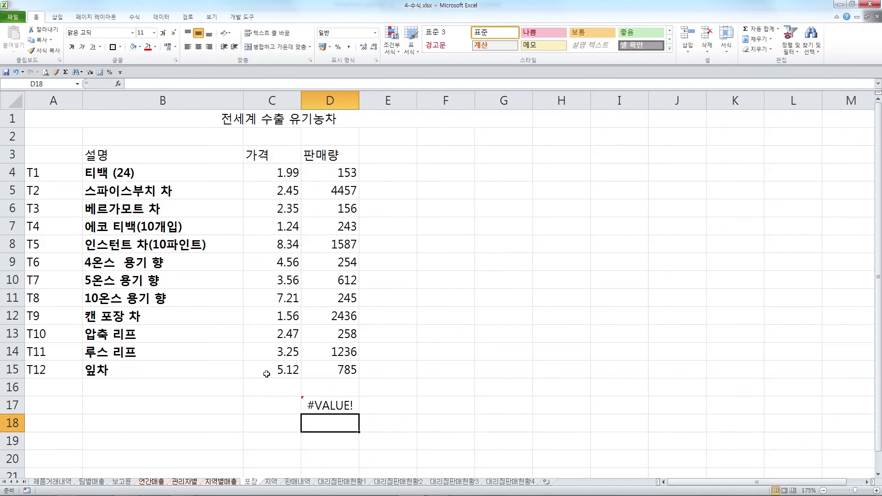
Step: Re-enter the D17 formula as the array formula {=SUM(C4:C15*D4:D15)}
double_click(338, 409)
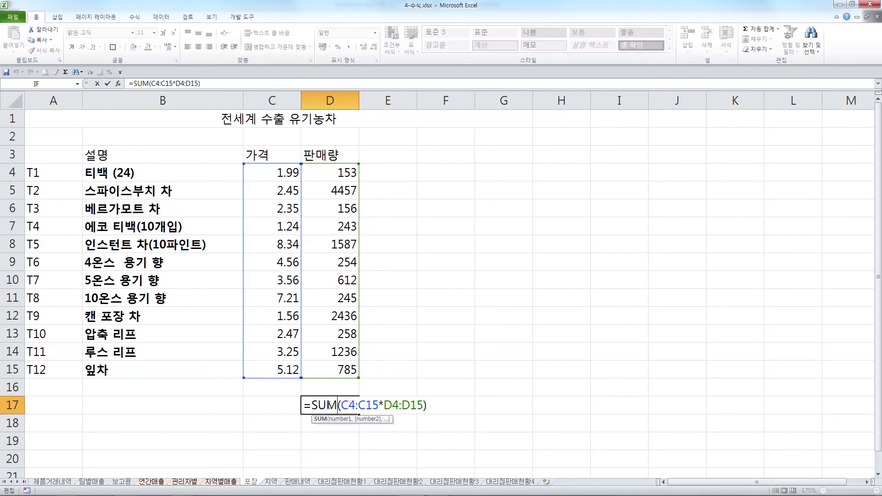
left_click(358, 405)
key("ctrl+shift+Return")
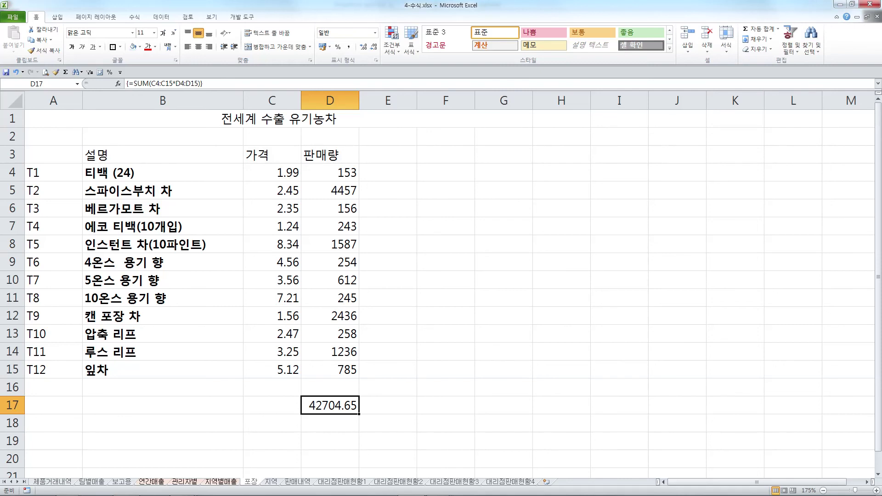
Step: Read task 10 about HLOOKUP in the PowerPoint slide show, then return to Excel's 지역 sheet and select B7
key("alt+Tab")
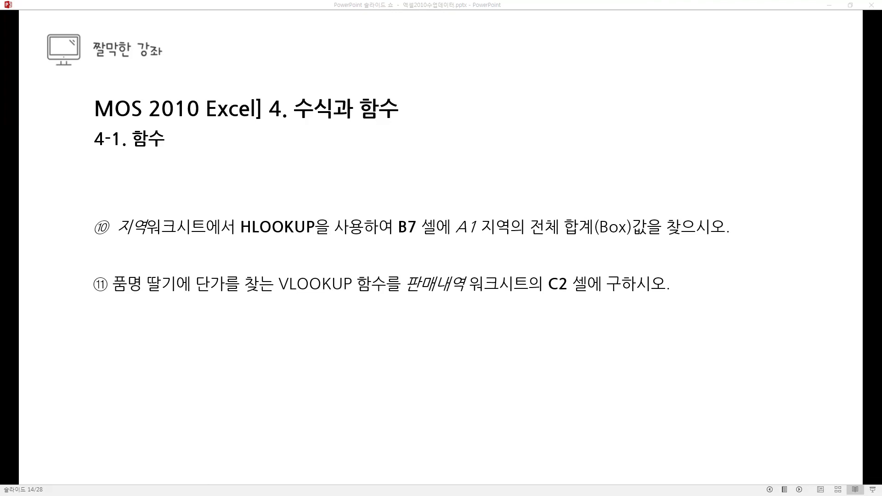
key("alt+Tab")
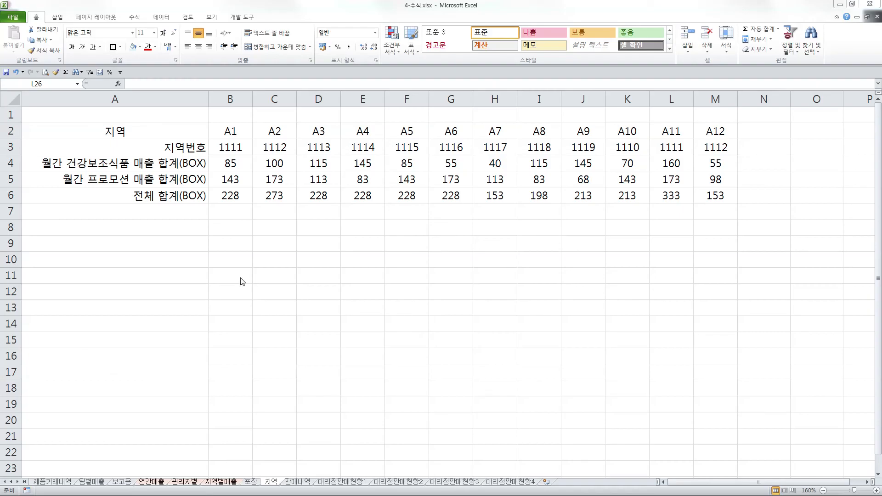
left_click(240, 212)
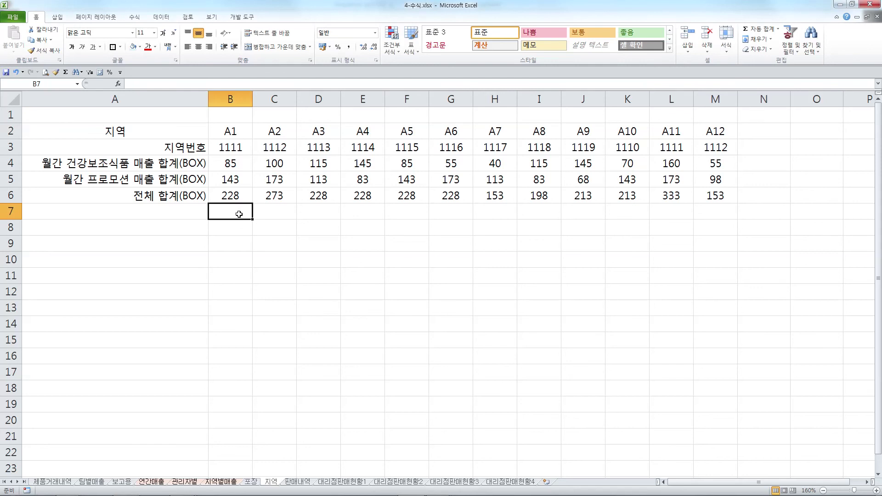
Step: Build an HLOOKUP function in B7 with lookup value "A1" and table array B2:M6
type("=")
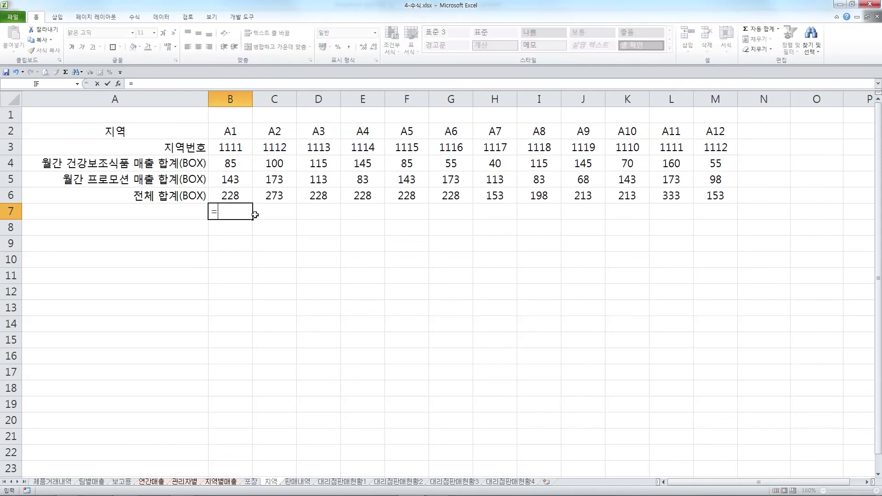
type("hl")
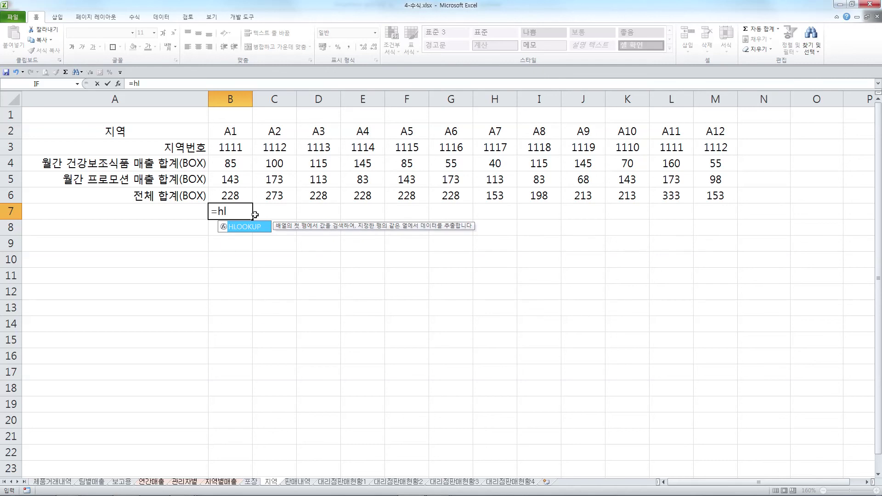
double_click(245, 227)
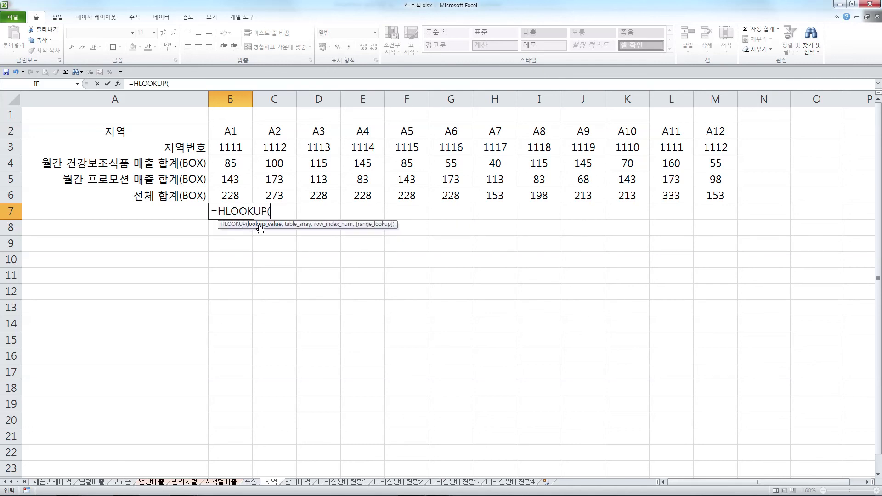
left_click(118, 83)
left_click_drag(454, 160, 384, 233)
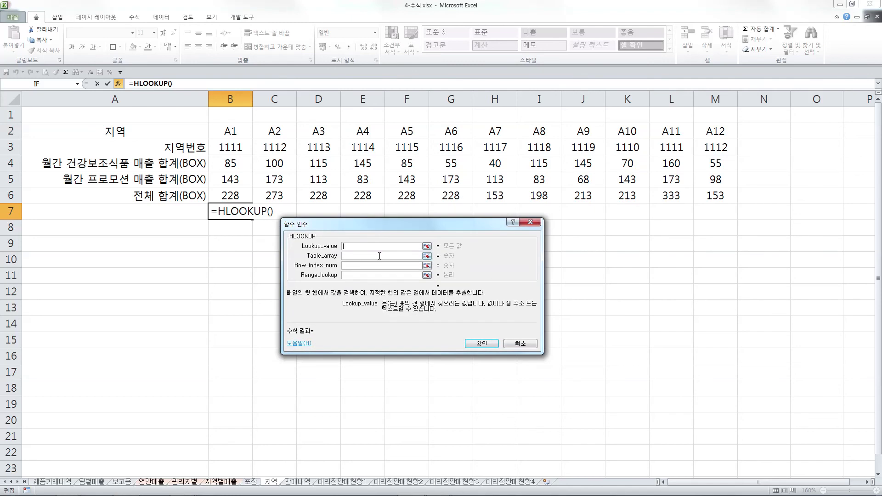
type("\"A1\"")
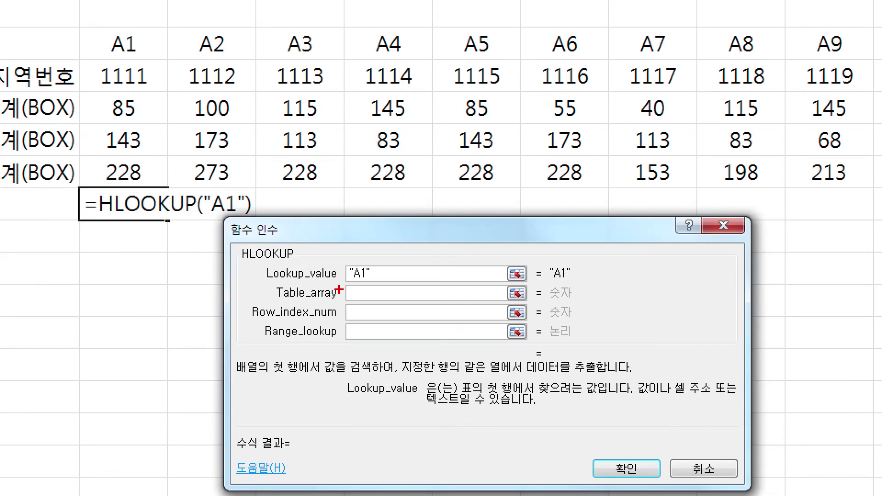
left_click_drag(342, 281, 382, 281)
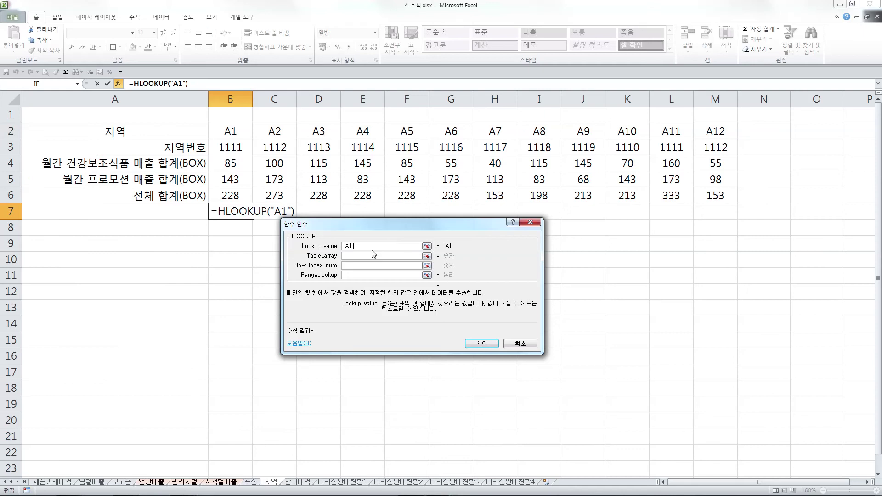
key("Tab")
left_click_drag(228, 133, 712, 193)
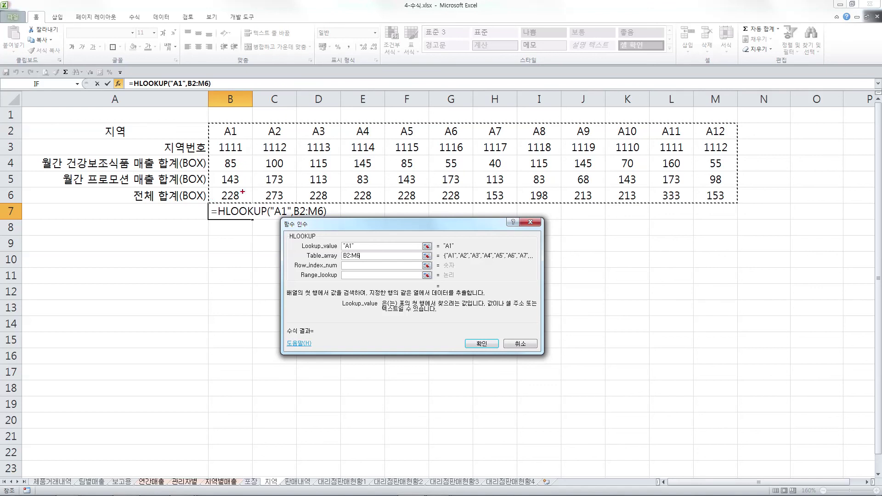
left_click_drag(244, 191, 255, 190)
mouse_move(291, 242)
left_mouse_down()
mouse_move(316, 239)
mouse_move(289, 241)
left_mouse_up()
mouse_move(171, 200)
left_mouse_down()
mouse_move(83, 134)
mouse_move(166, 140)
mouse_move(125, 207)
mouse_move(104, 199)
left_mouse_up()
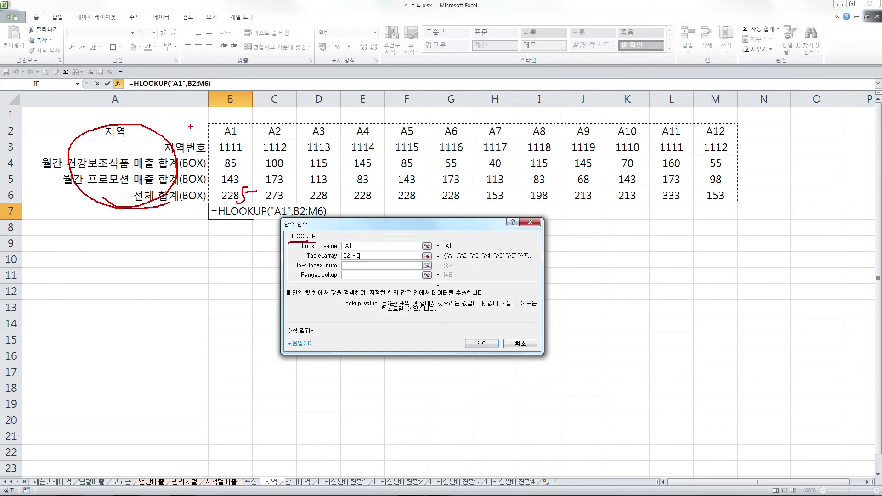
left_click_drag(208, 123, 210, 209)
mouse_move(211, 120)
left_mouse_down()
mouse_move(737, 115)
mouse_move(733, 201)
left_mouse_up()
left_click_drag(212, 207, 739, 206)
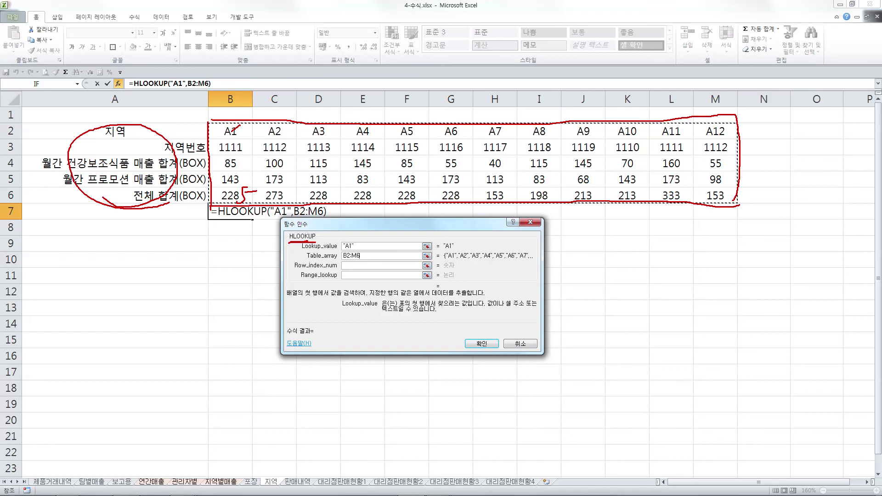
mouse_move(236, 142)
left_mouse_down()
mouse_move(245, 184)
mouse_move(235, 193)
left_mouse_up()
mouse_move(350, 254)
left_mouse_down()
mouse_move(335, 244)
mouse_move(361, 235)
mouse_move(346, 252)
left_mouse_up()
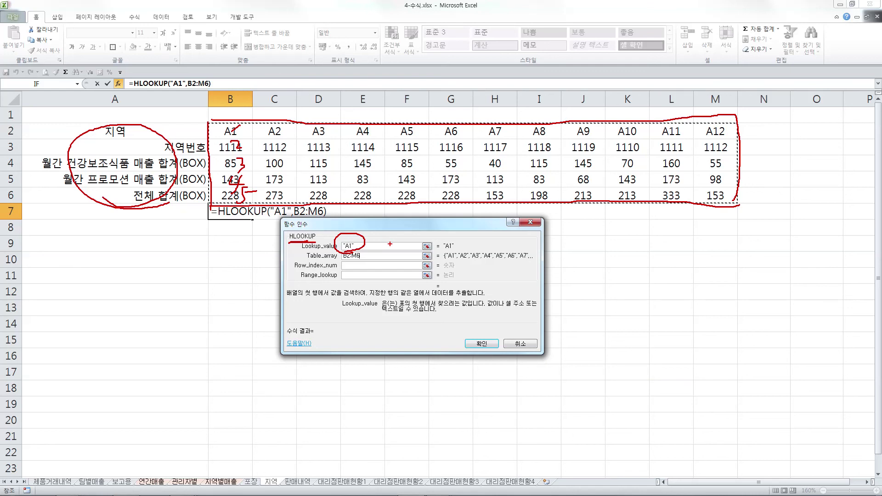
left_click_drag(213, 137, 256, 136)
left_click_drag(149, 205, 186, 205)
key("Escape")
Step: Set the HLOOKUP row index number to 5 and range lookup to 0, and apply the function to B7
key("Tab")
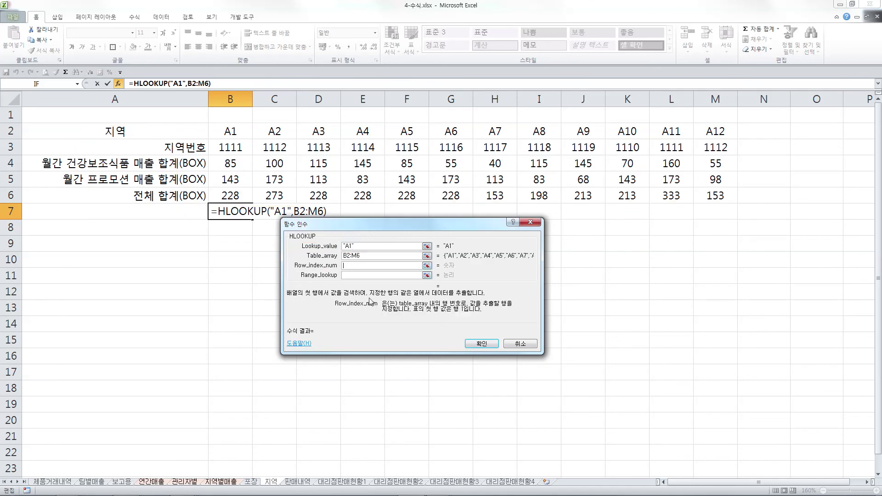
type("5")
key("Tab")
type("0")
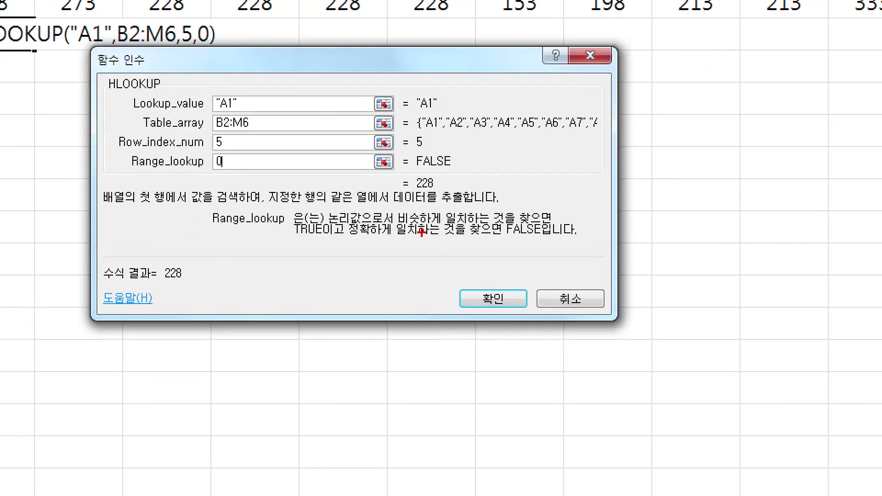
left_click_drag(275, 230, 320, 233)
mouse_move(500, 242)
left_mouse_down()
mouse_move(569, 242)
mouse_move(526, 255)
left_mouse_up()
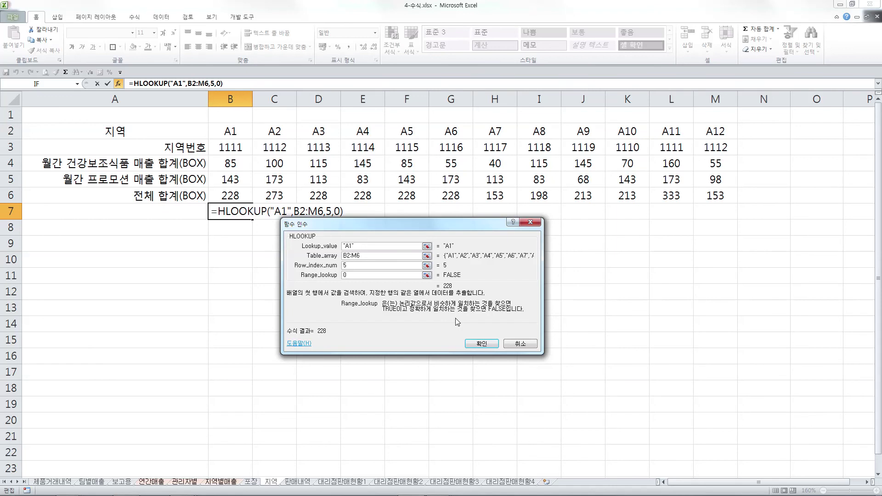
left_click(481, 344)
key("ctrl+2")
mouse_move(242, 137)
left_mouse_down()
mouse_move(216, 141)
mouse_move(240, 133)
left_mouse_up()
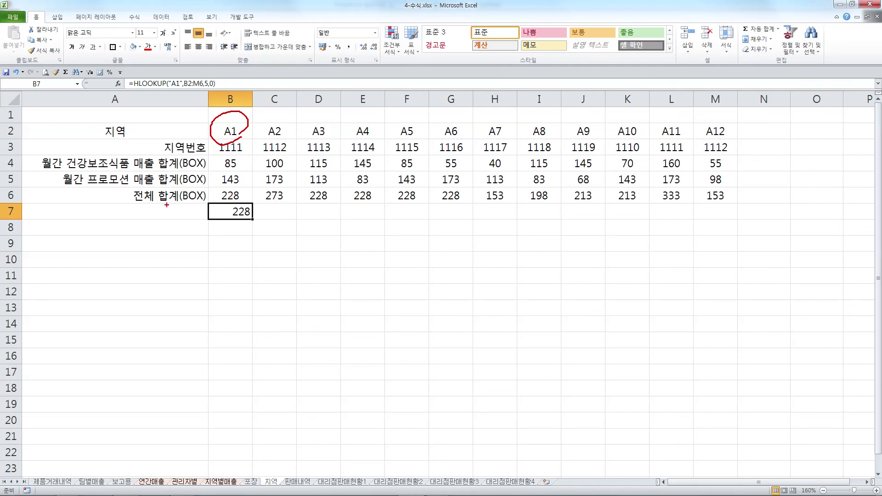
mouse_move(155, 203)
left_mouse_down()
mouse_move(195, 204)
mouse_move(232, 183)
mouse_move(235, 200)
left_mouse_up()
key("Escape")
Step: Change the lookup value of the B7 HLOOKUP function to "A6"
left_click(118, 83)
left_click(365, 247)
key("BackSpace")
key("BackSpace")
key("BackSpace")
type("A6\"")
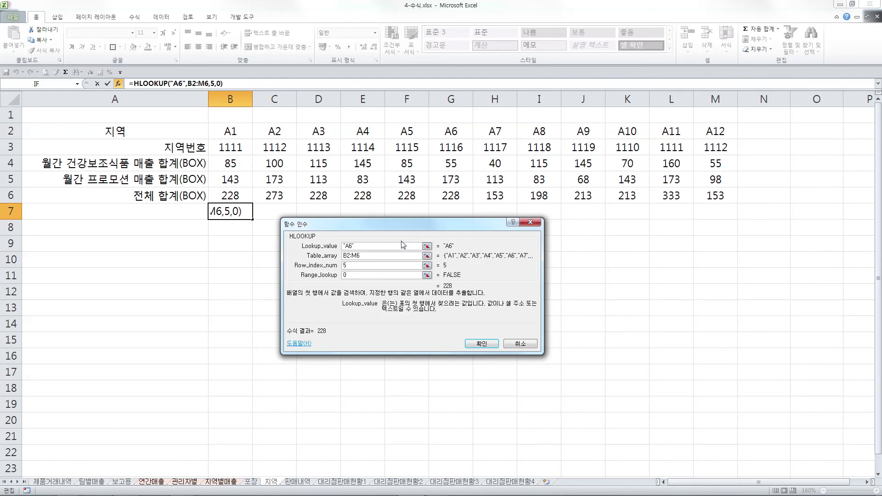
left_click(469, 345)
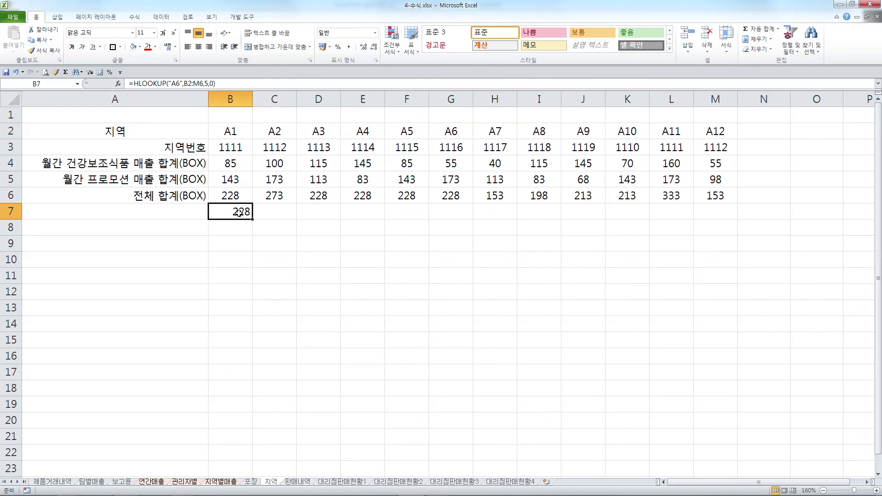
Step: Set the row index number of the B7 HLOOKUP function to 3 to return 월간 건강보조식품 매출 합계(BOX)
left_click(119, 84)
left_click(355, 265)
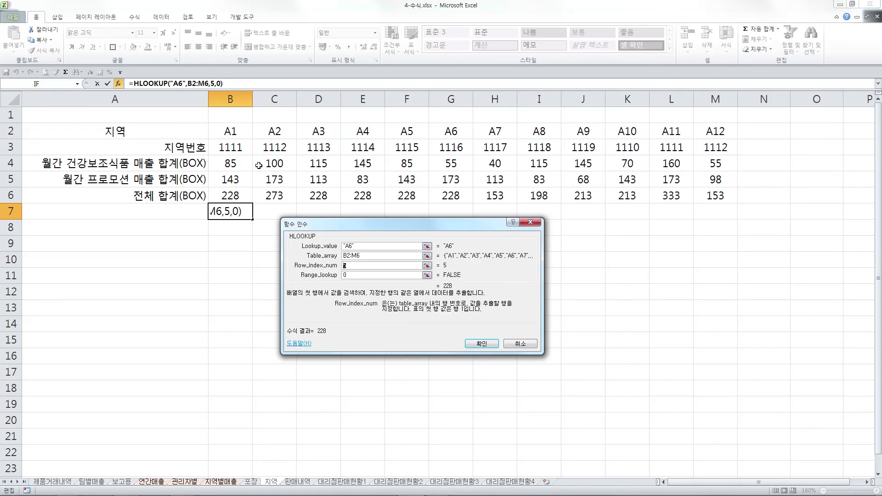
type("3")
left_click(482, 344)
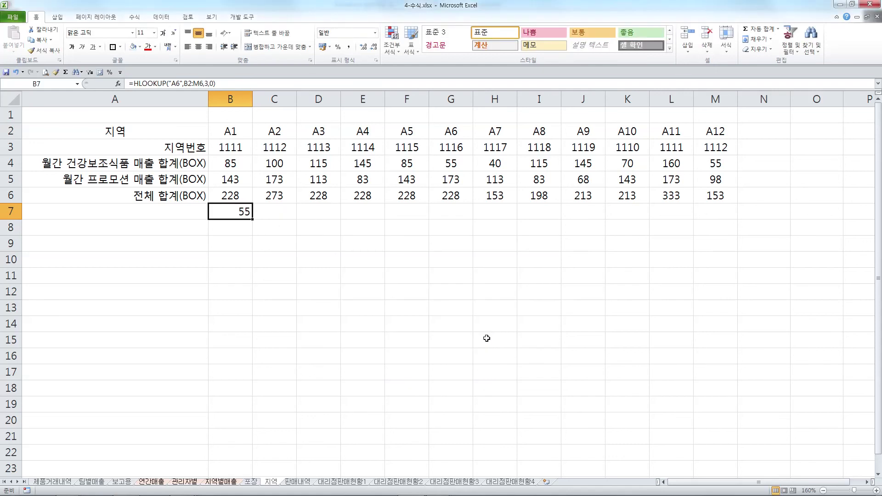
mouse_move(459, 172)
left_mouse_down()
mouse_move(432, 159)
mouse_move(459, 176)
left_mouse_up()
key("Escape")
left_click_drag(308, 221, 326, 210)
left_click(401, 250)
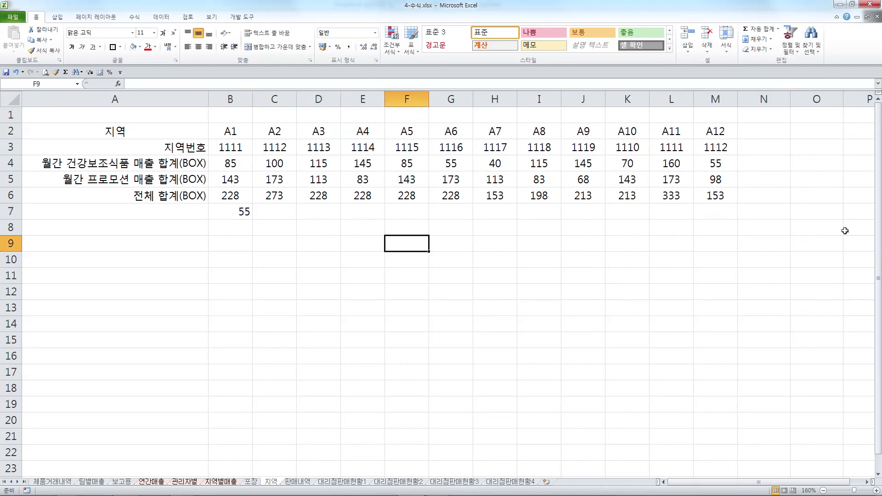
Step: Read task 11 in the PowerPoint slide show, then examine the 품명/단가 table on Excel's 판매내역 sheet and select C2
key("alt+Tab")
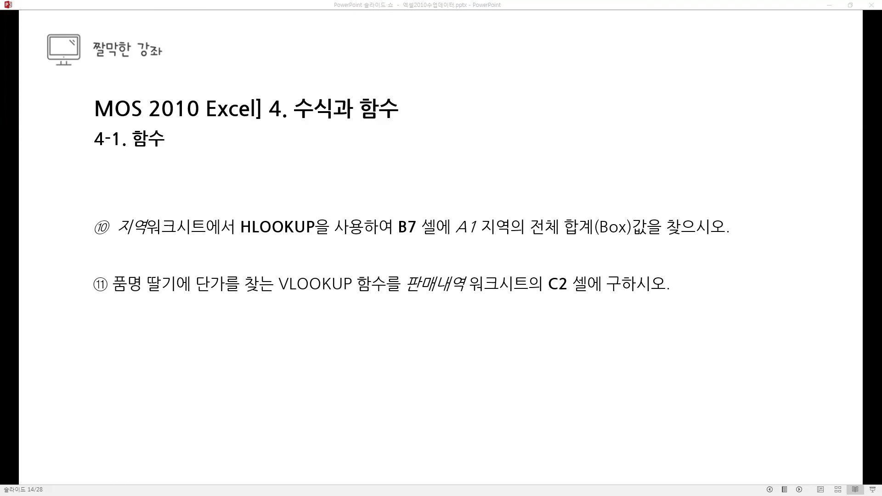
key("alt+Tab")
scroll(124, 179, "up", 3, "ctrl")
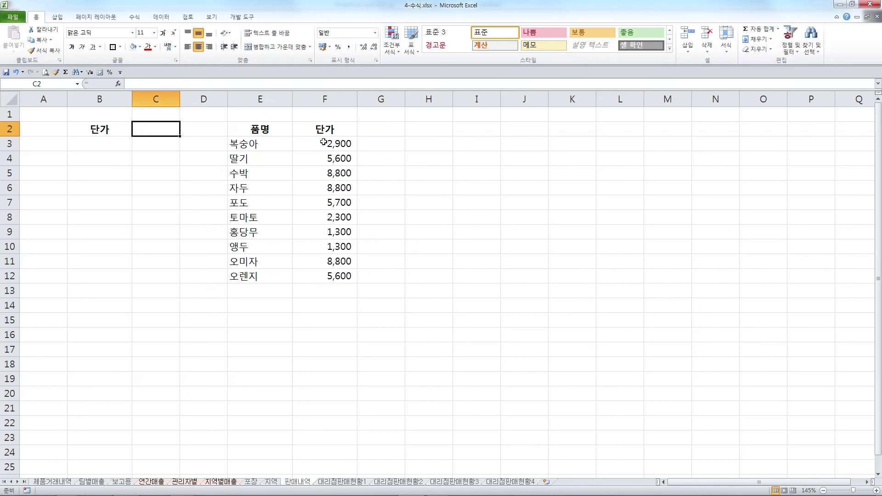
left_click_drag(258, 131, 332, 276)
left_click(190, 282)
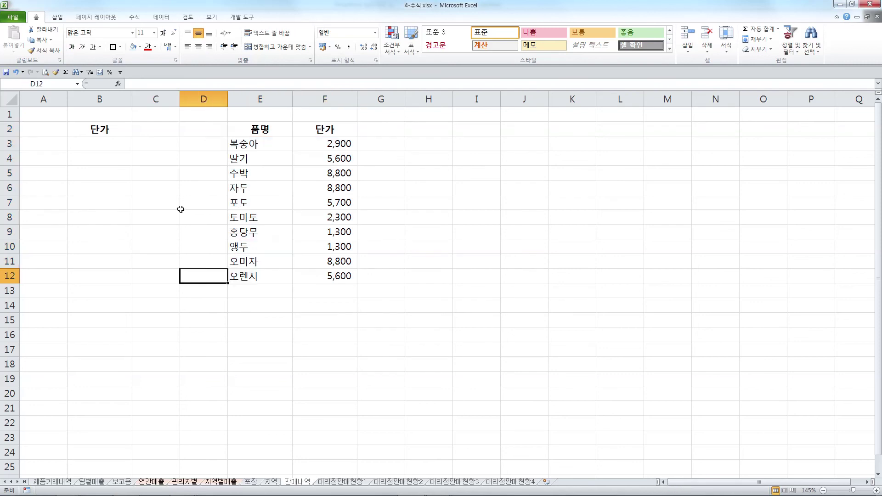
left_click(154, 132)
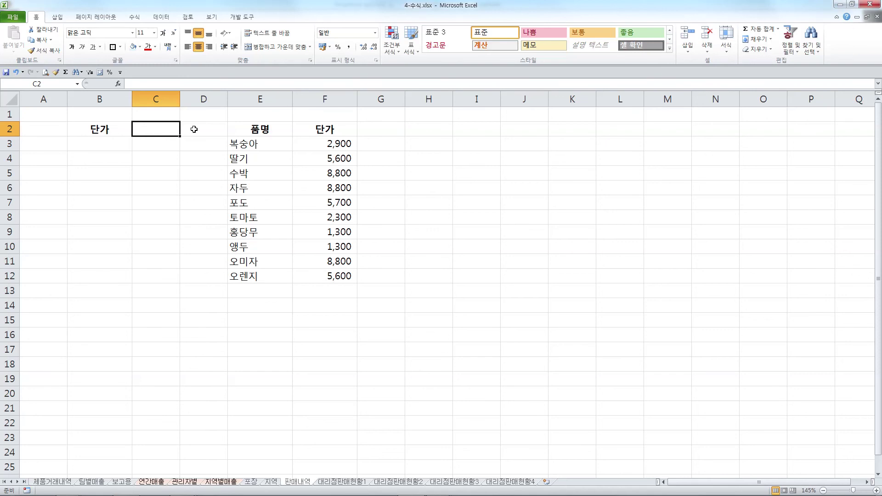
Step: Start a VLOOKUP function in C2 and set its lookup value to "딸기" in the function arguments
type("=vl")
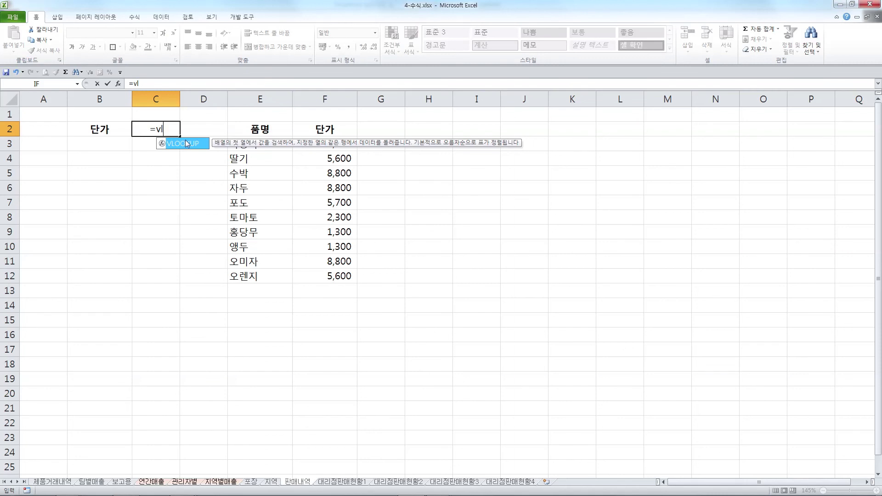
double_click(187, 143)
left_click(118, 83)
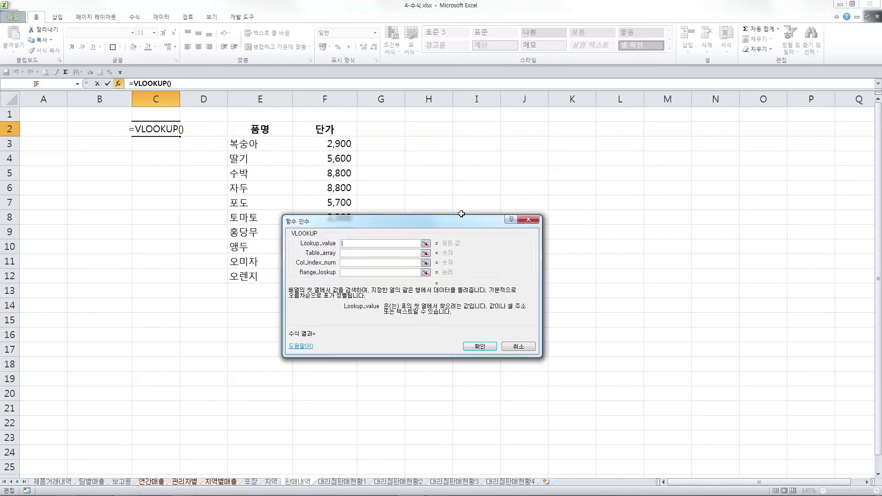
left_click_drag(406, 219, 509, 120)
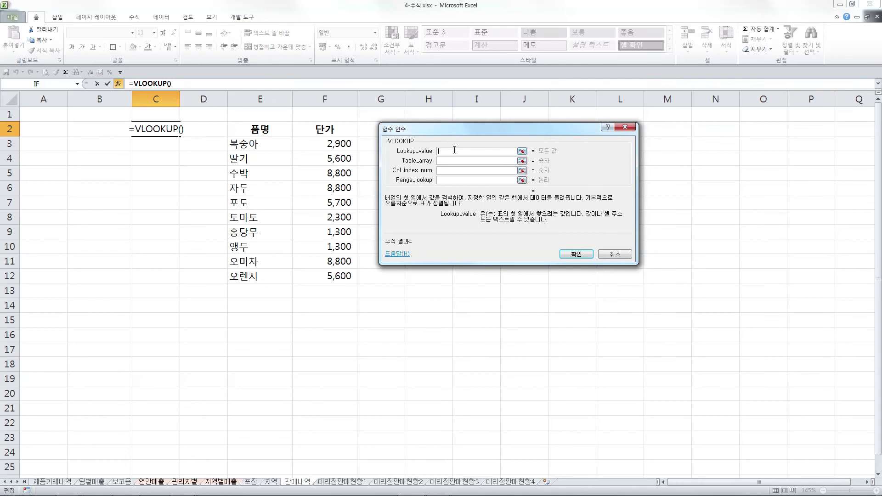
type("\"딸")
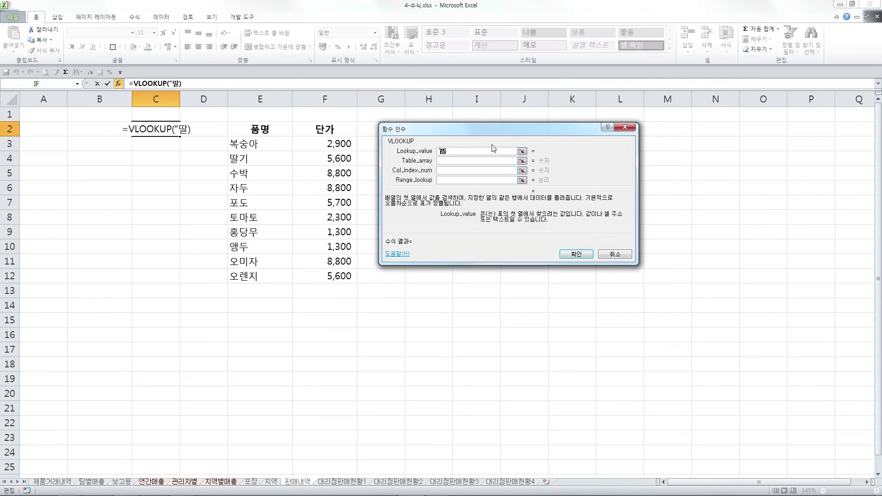
type("기\"")
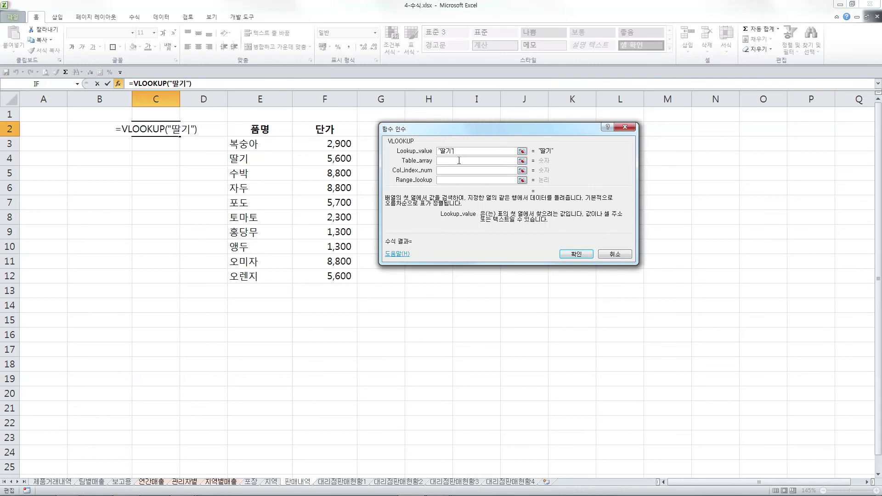
Step: Set the VLOOKUP table array to the 품명/단가 data in E3:F12
key("Tab")
left_click_drag(261, 143, 349, 278)
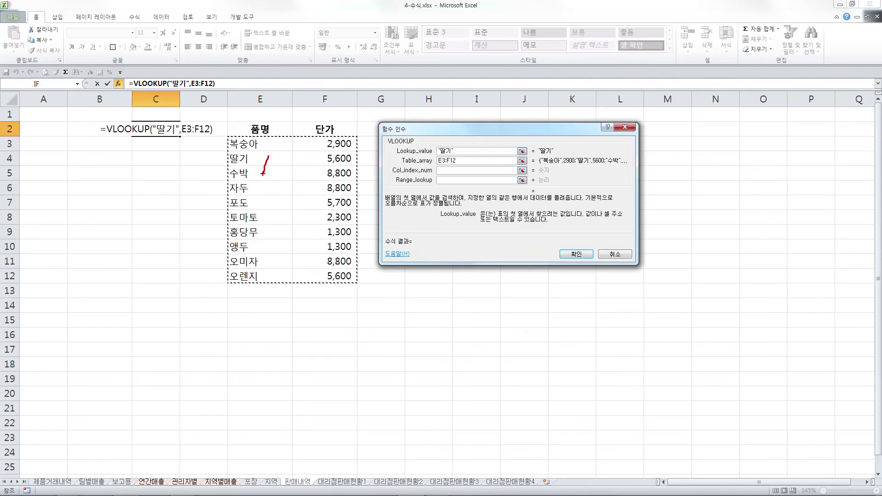
left_click_drag(324, 157, 343, 169)
left_click_drag(316, 139, 342, 144)
key("Escape")
Step: Set the VLOOKUP column index number to 2 and range lookup to 0, and apply the function to C2
left_click(450, 171)
type("2")
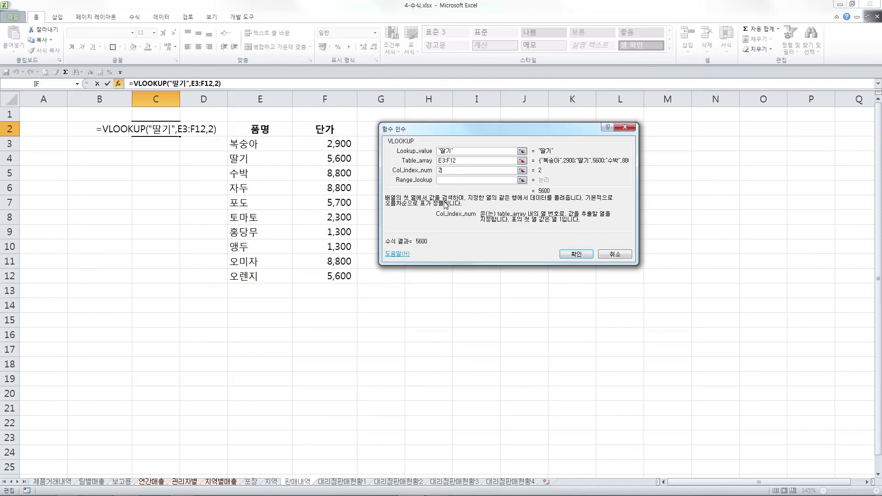
key("Tab")
type("0")
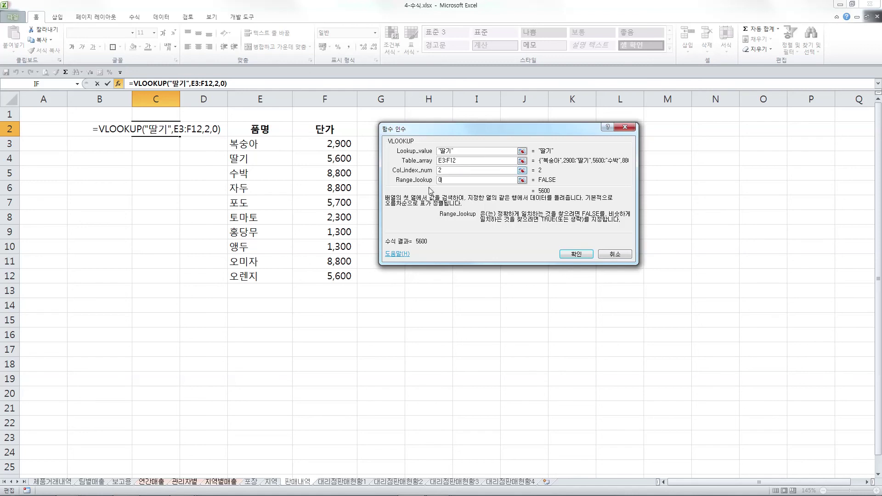
left_click(588, 255)
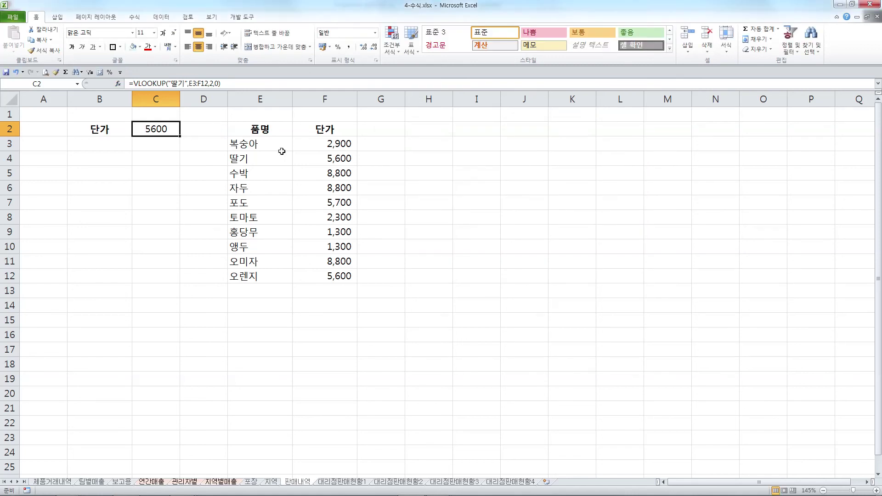
mouse_move(234, 164)
left_mouse_down()
mouse_move(370, 167)
mouse_move(341, 175)
left_mouse_up()
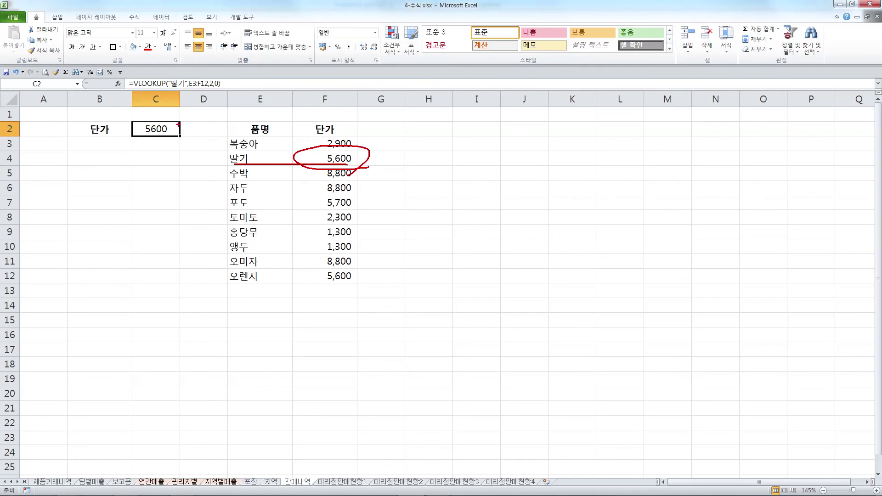
key("Escape")
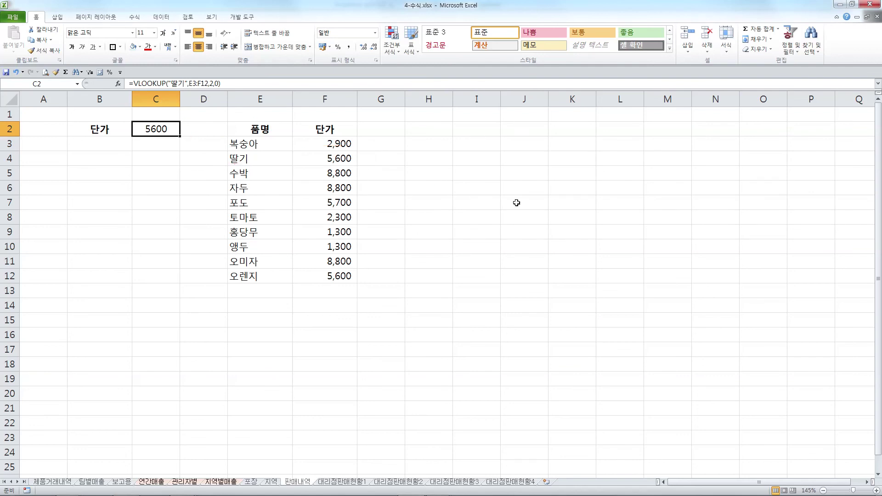
left_click(516, 203)
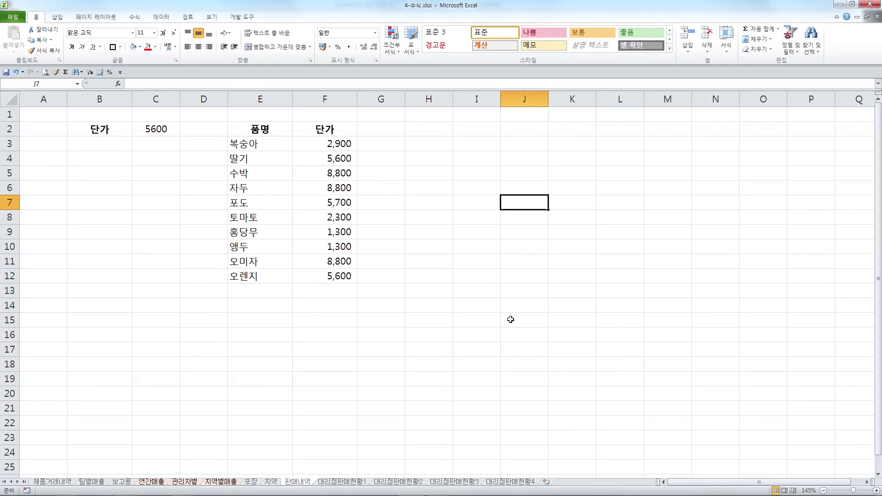
left_click(454, 232)
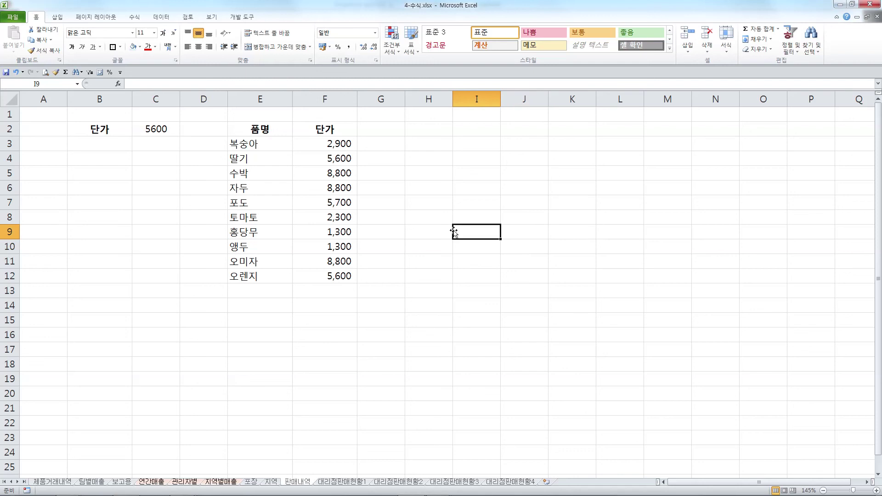